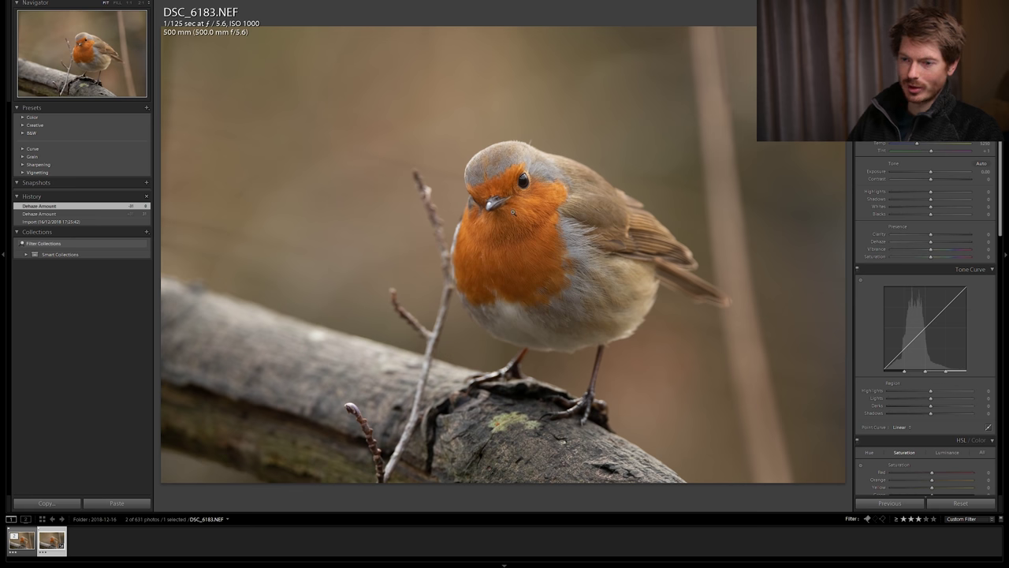
Step: Inspect the robin's feet and chest at 1:1 zoom, then select the edited TIF copy
click(553, 405)
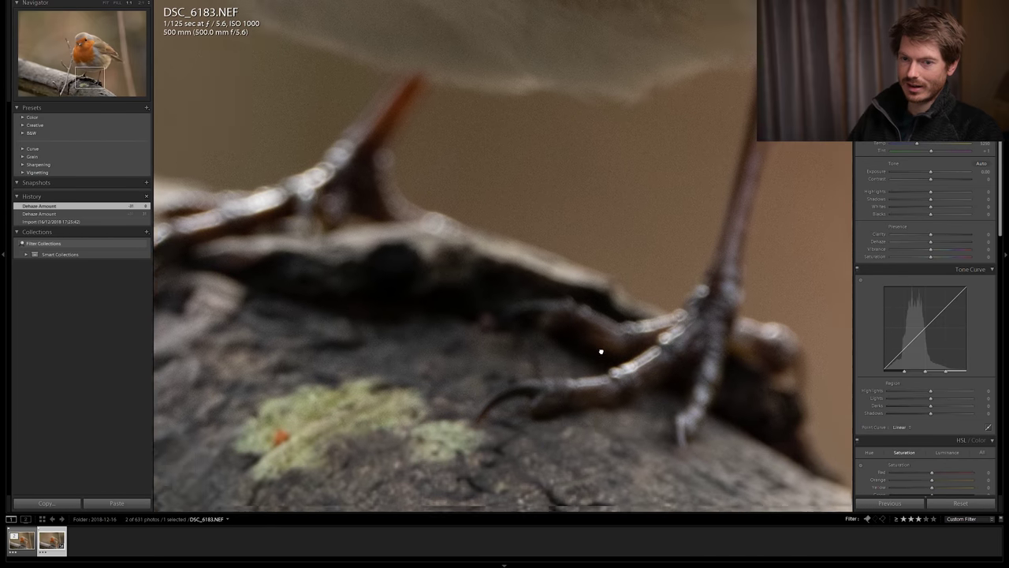
drag(601, 351, 557, 354)
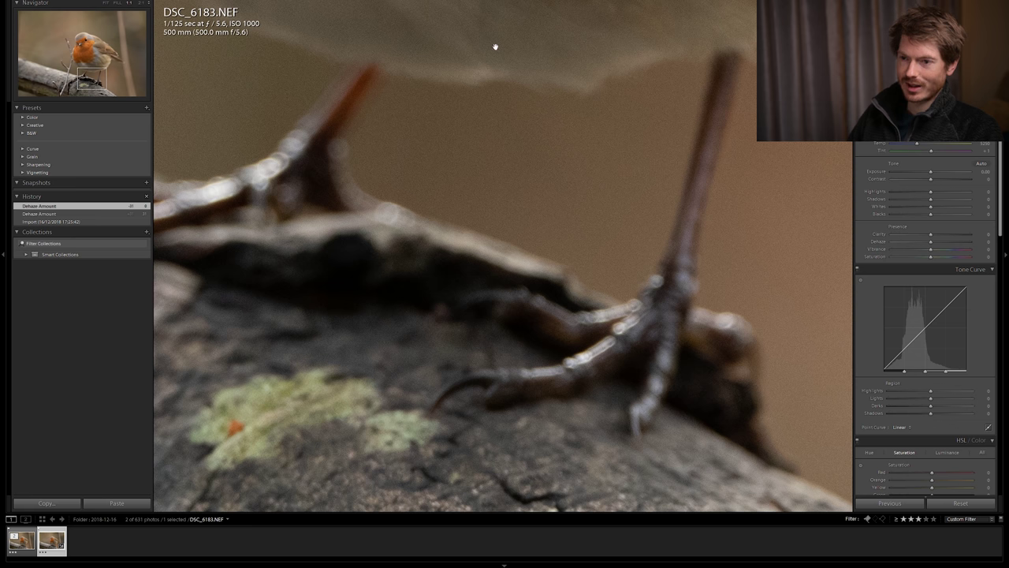
drag(495, 45, 555, 301)
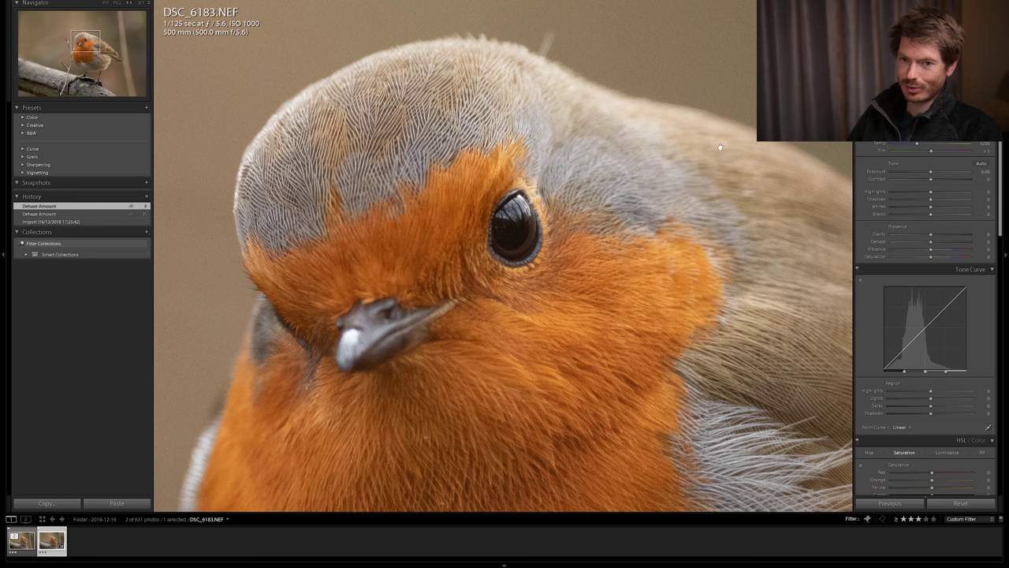
click(549, 340)
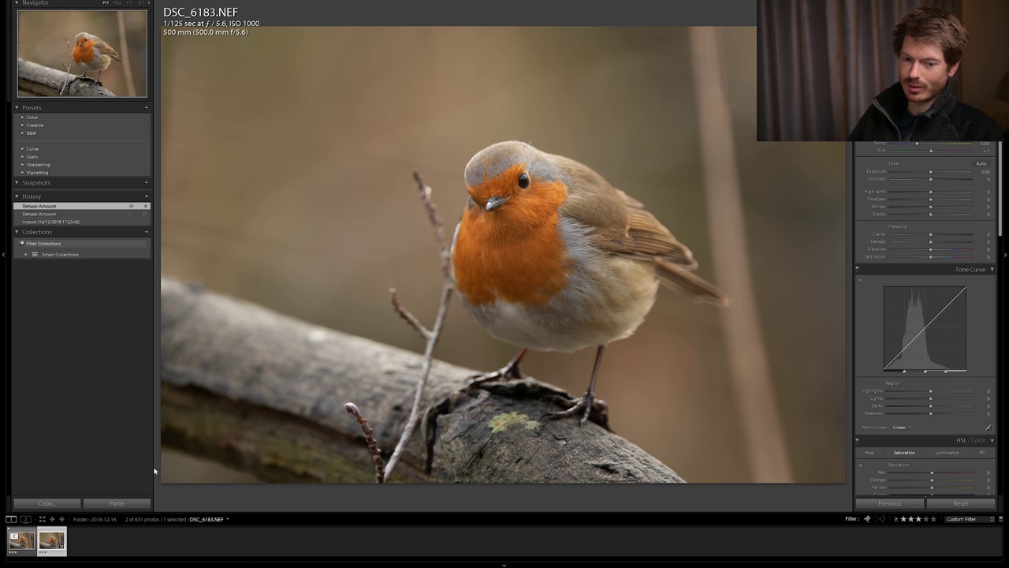
click(28, 542)
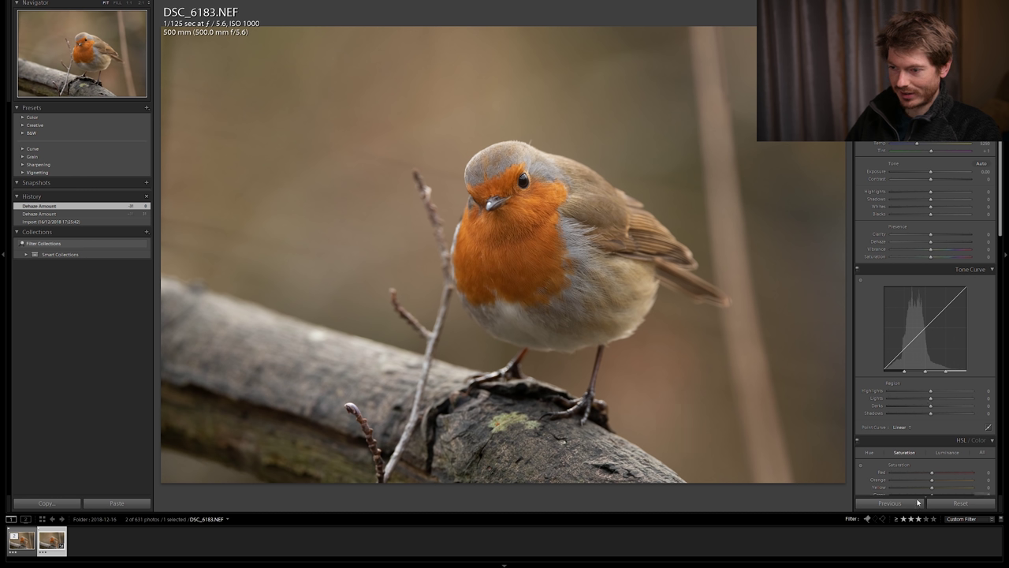
Step: Reset the photo's adjustments, set Sharpening Amount to 0 and enable Remove Chromatic Aberration
click(961, 503)
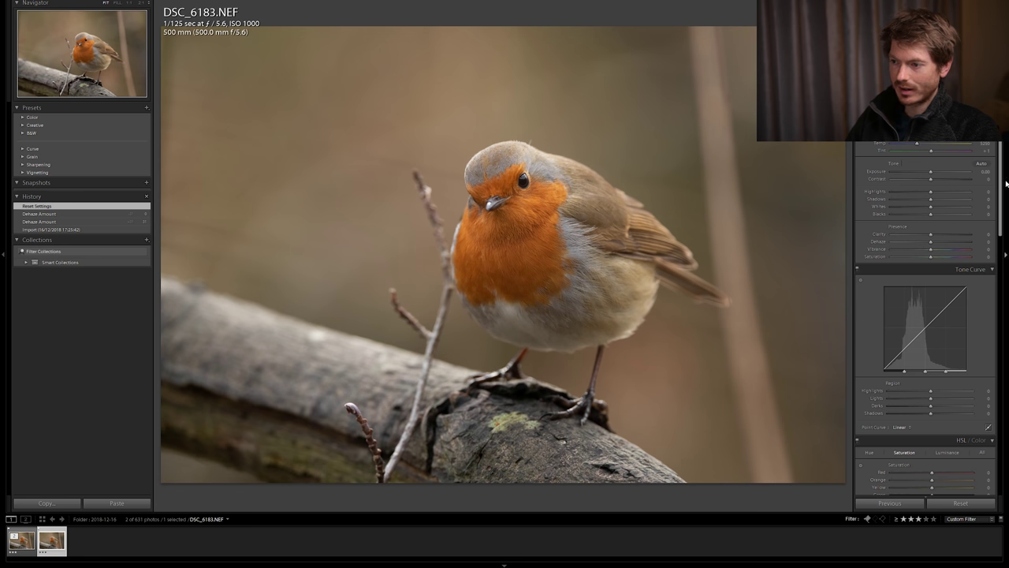
drag(1001, 190, 1003, 371)
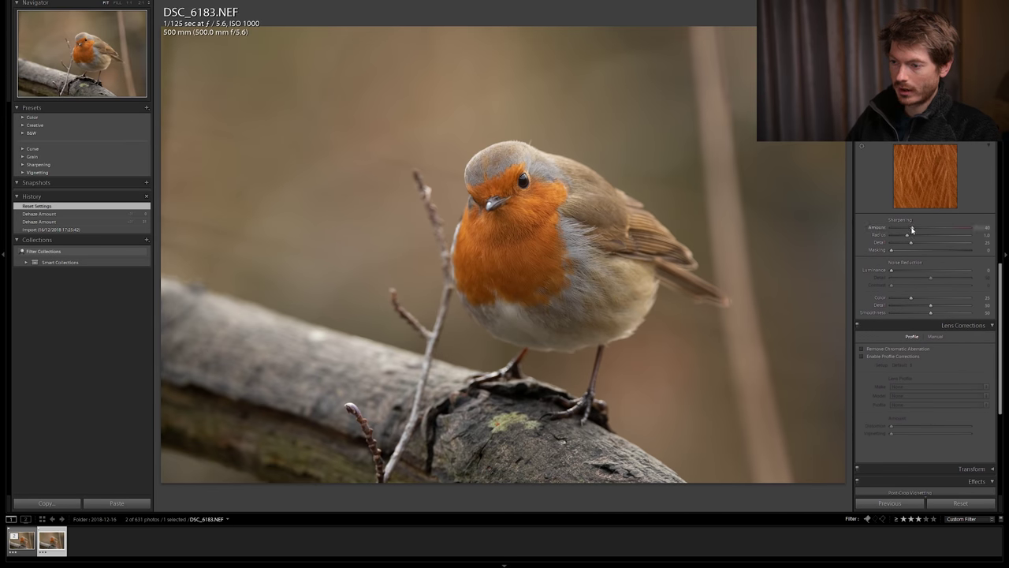
drag(912, 231, 880, 229)
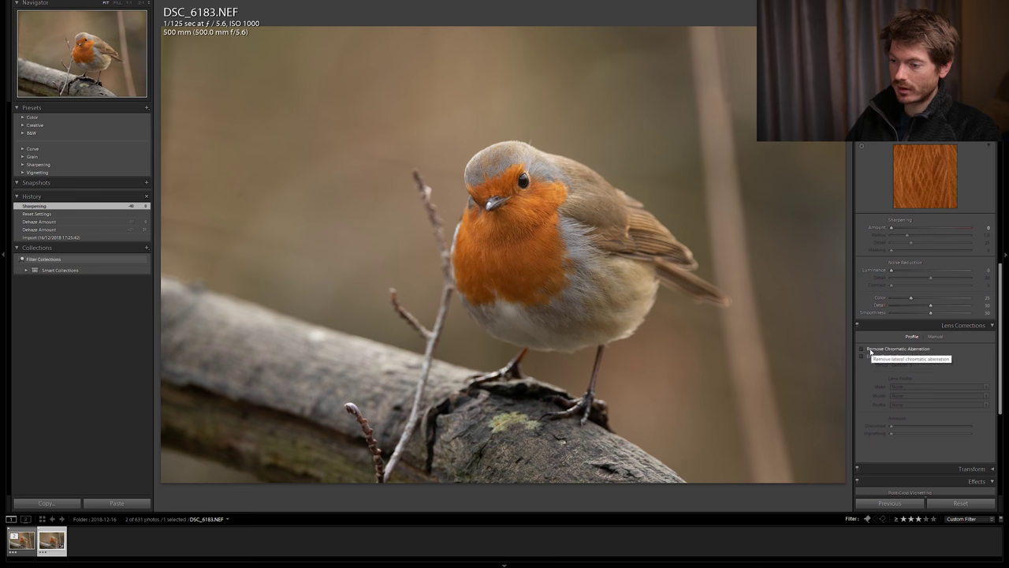
click(870, 352)
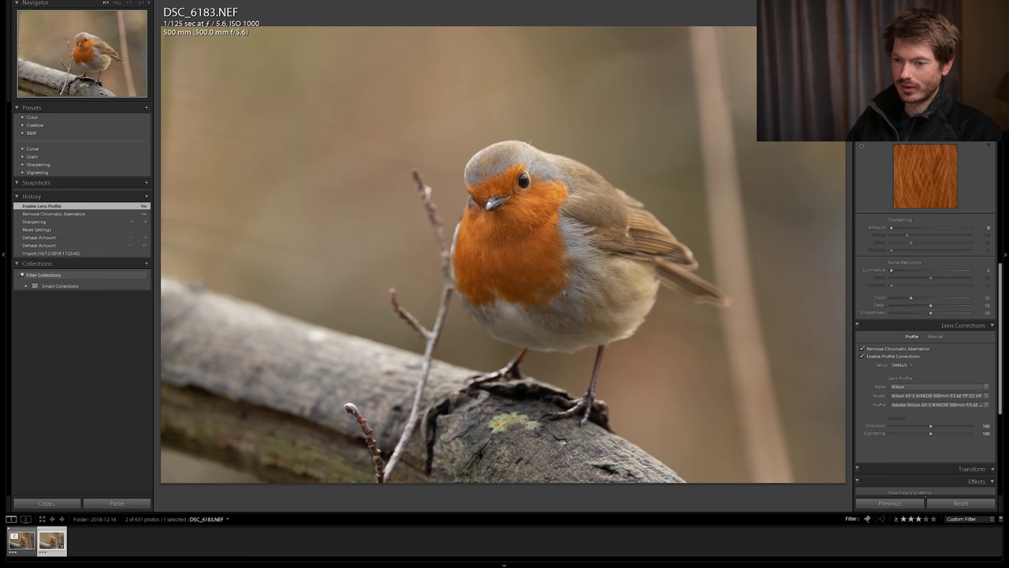
Step: Send the robin photo to Photoshop CC 2019 via Edit In and zoom out to see it whole
right_click(569, 289)
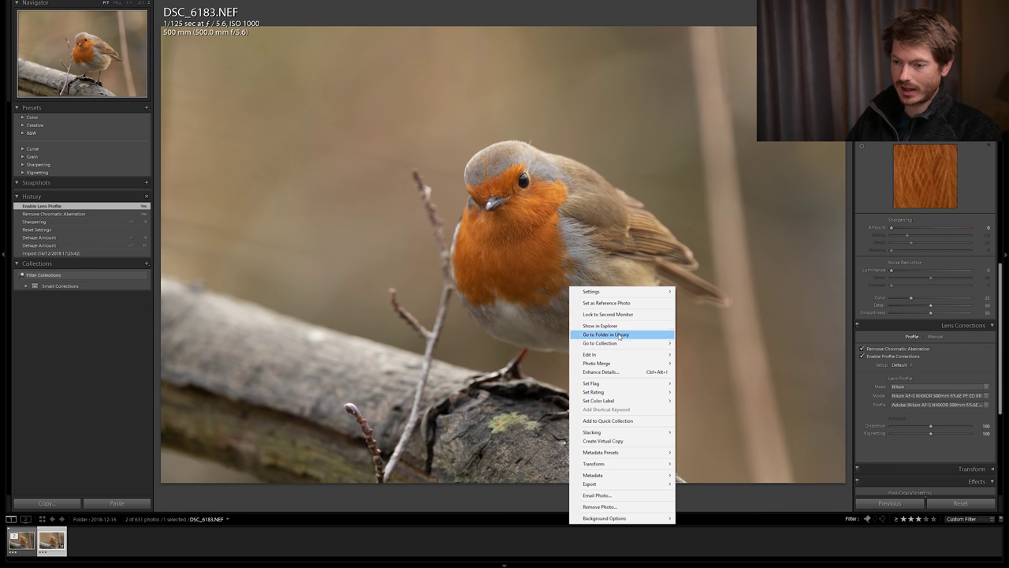
mouse_move(621, 359)
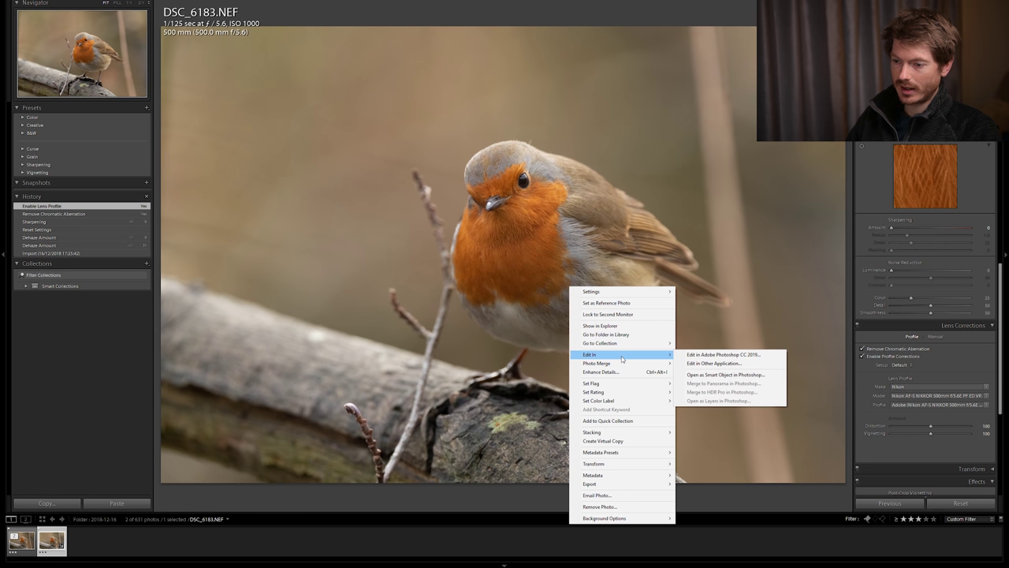
click(704, 355)
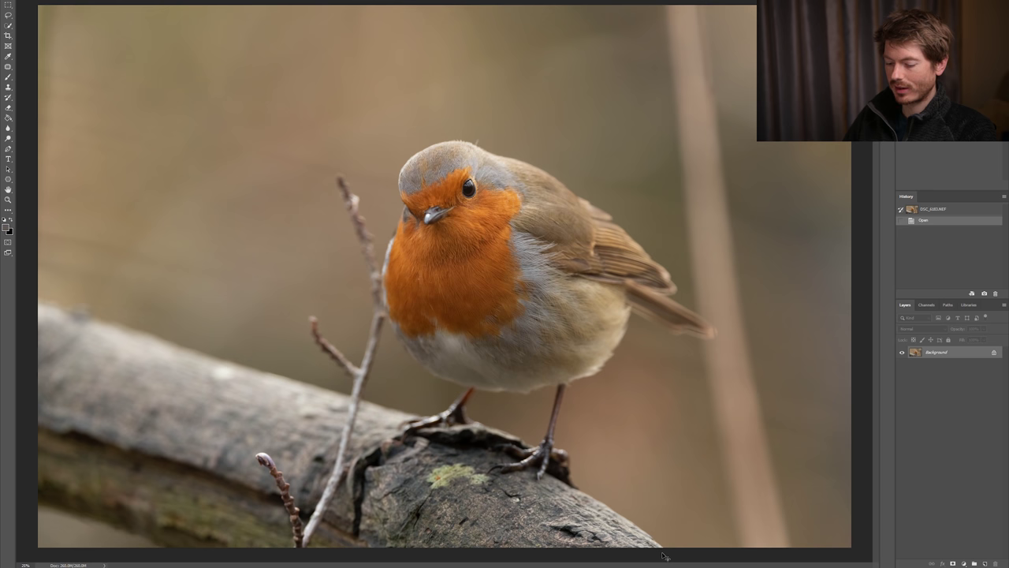
key(ctrl+minus)
key(ctrl+minus)
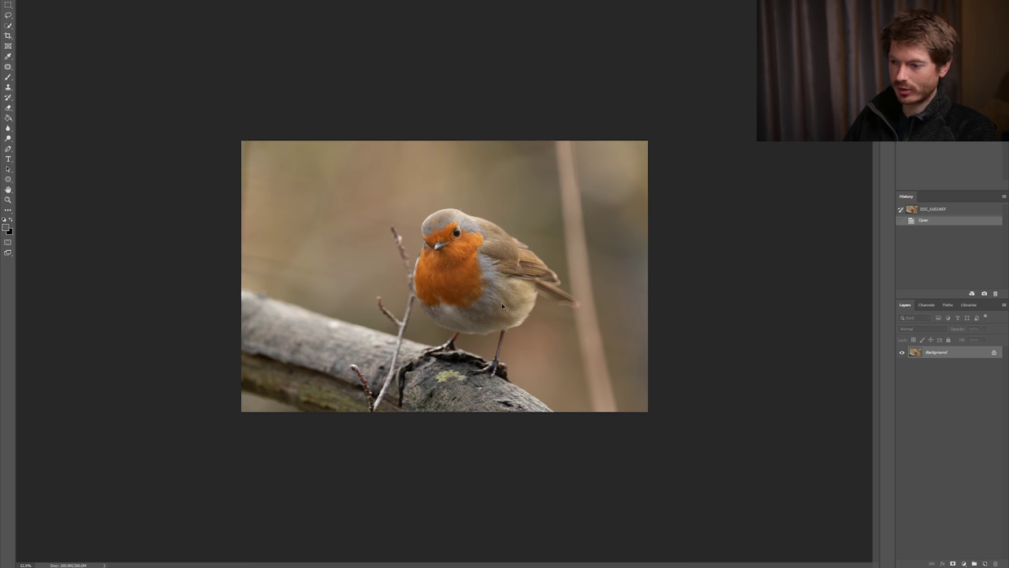
Step: Add Layer 1 with a white layer mask and set up an enlarged black hard round brush
click(984, 564)
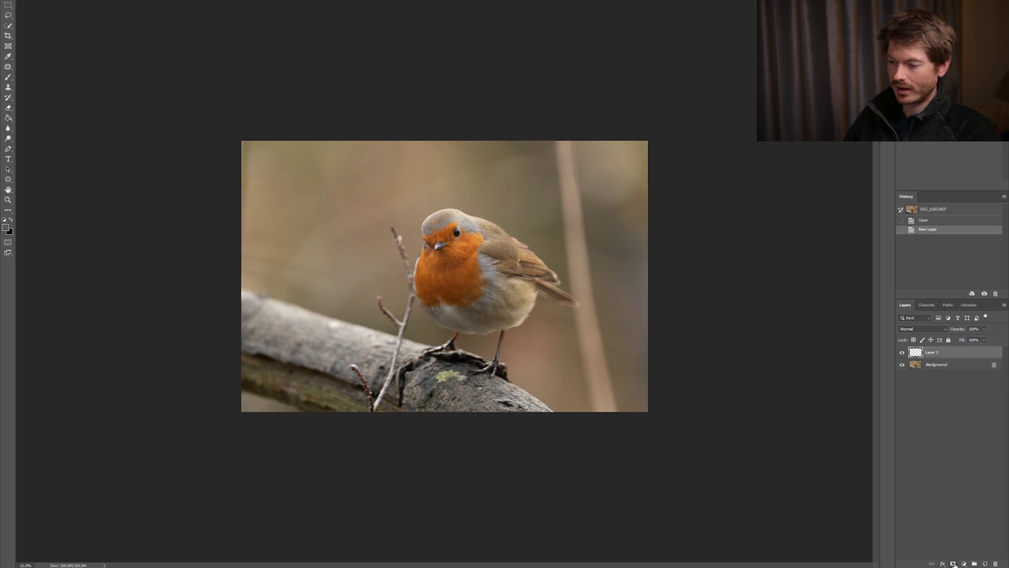
click(953, 564)
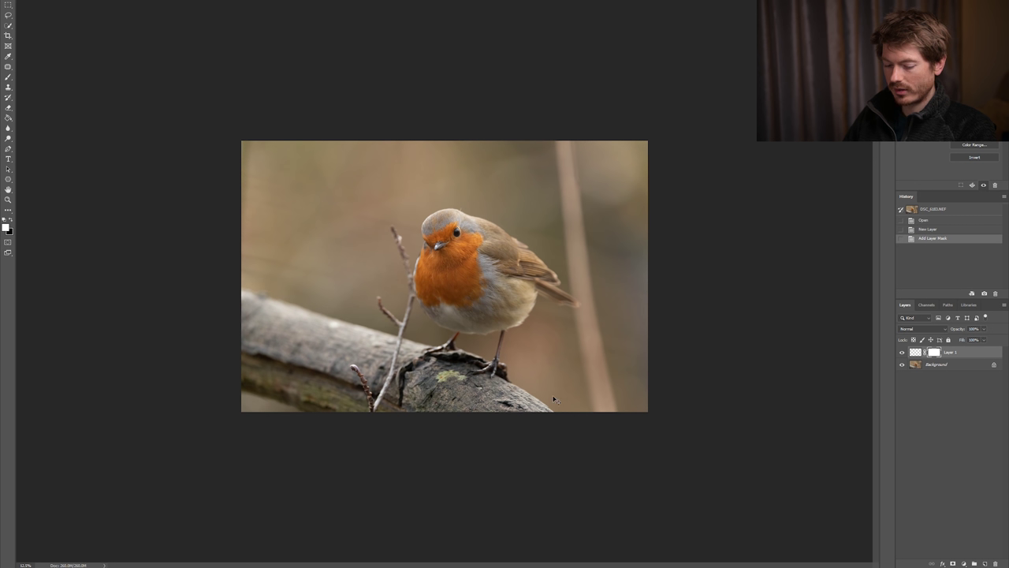
key(b)
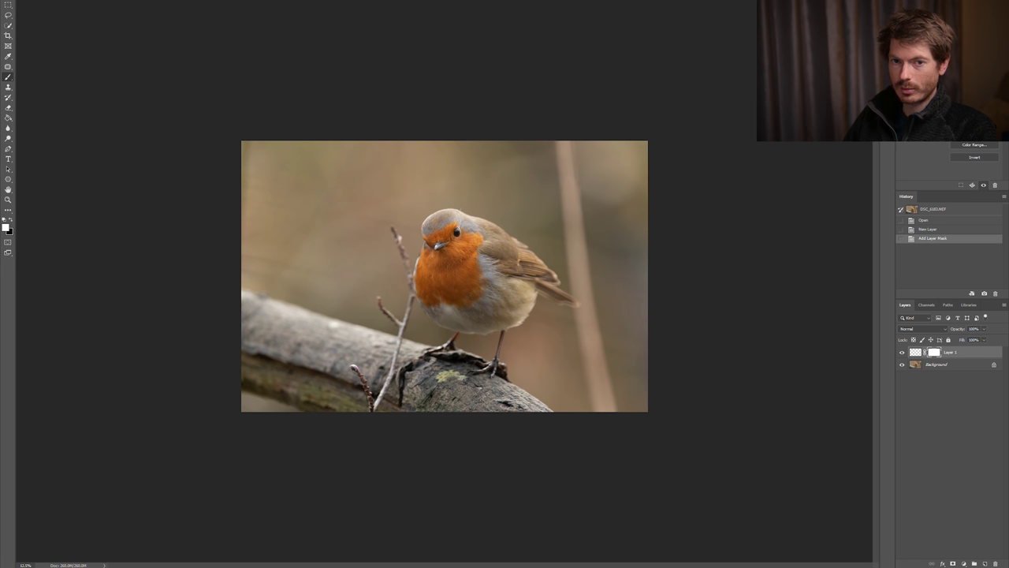
click(28, 0)
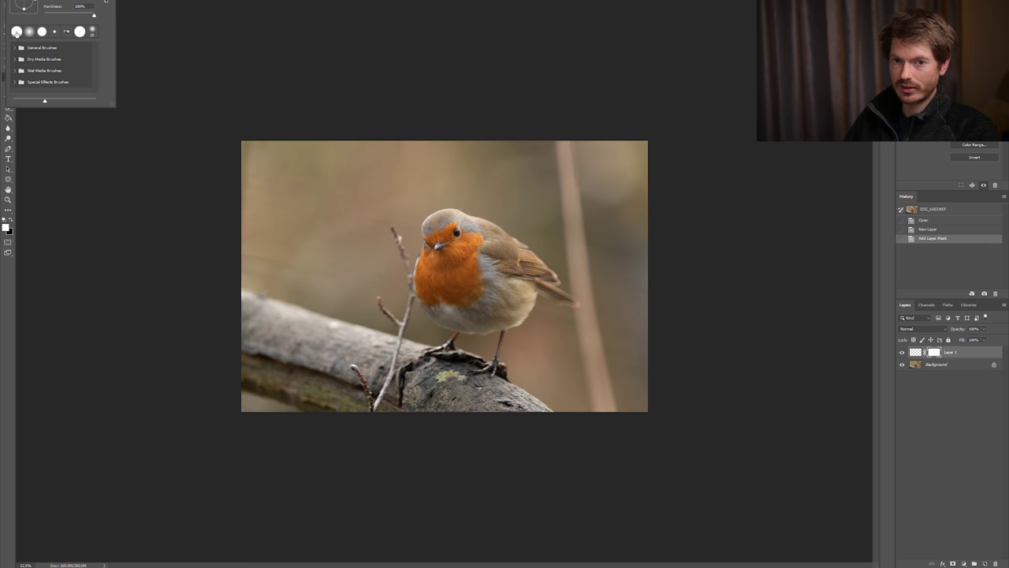
click(16, 31)
click(374, 3)
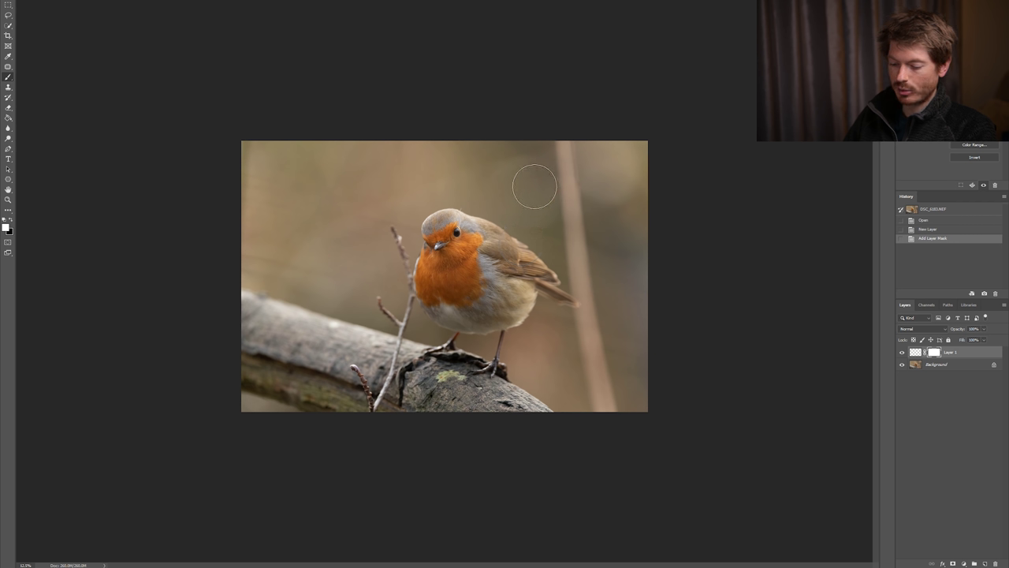
key(bracketright)
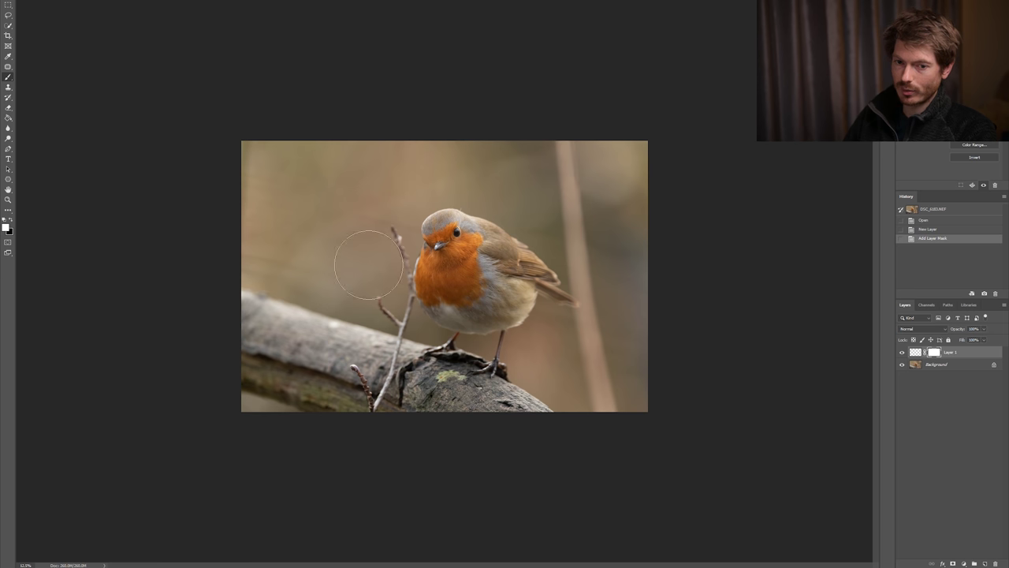
click(12, 223)
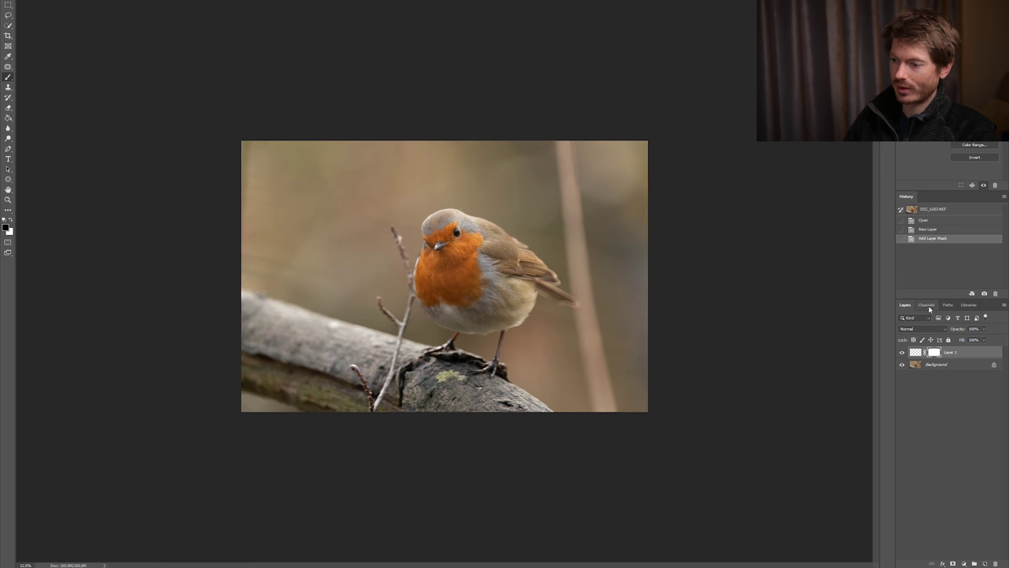
Step: Paint a black mask band from the top-right corner across the robin's head to the lower left
click(927, 305)
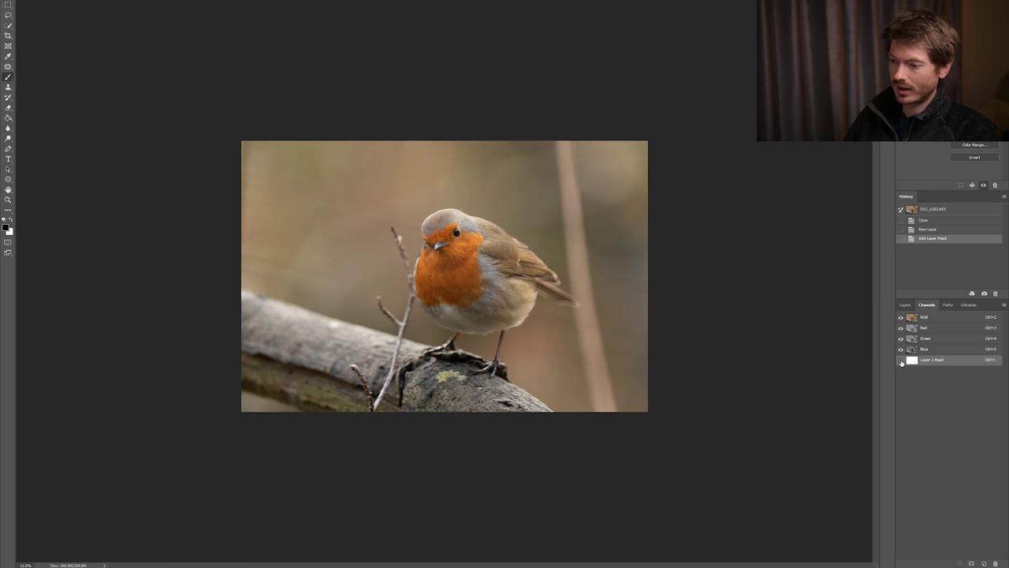
click(901, 360)
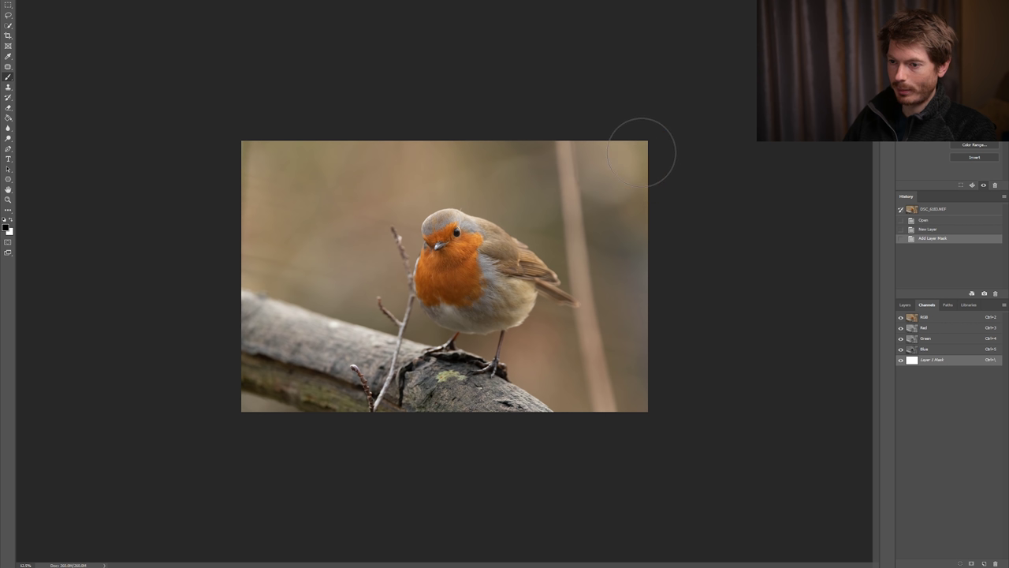
click(644, 150)
drag(644, 150, 548, 186)
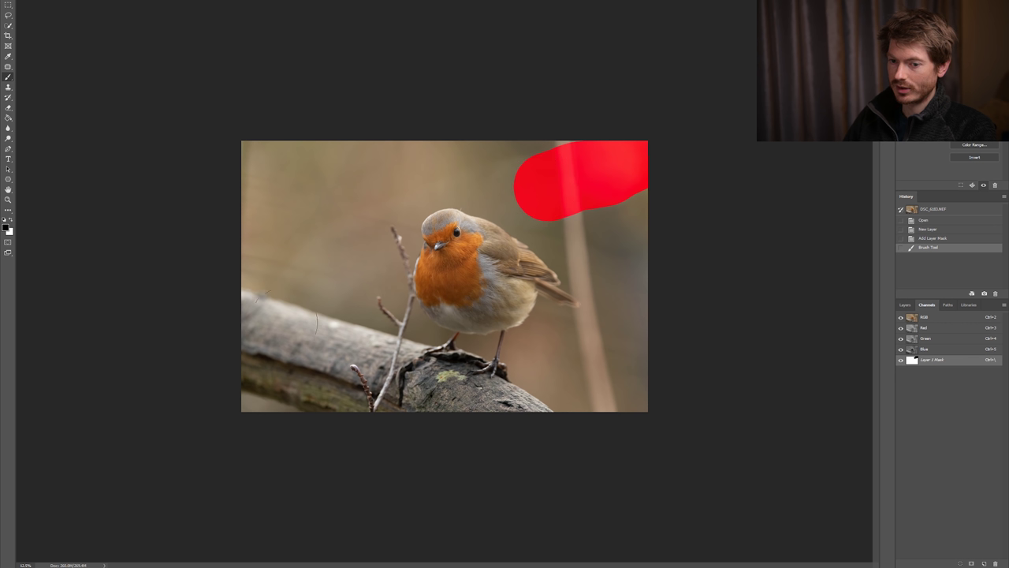
click(528, 192)
mouse_move(528, 192)
mouse_down()
mouse_move(350, 253)
mouse_move(314, 282)
mouse_move(262, 398)
mouse_move(254, 455)
mouse_up()
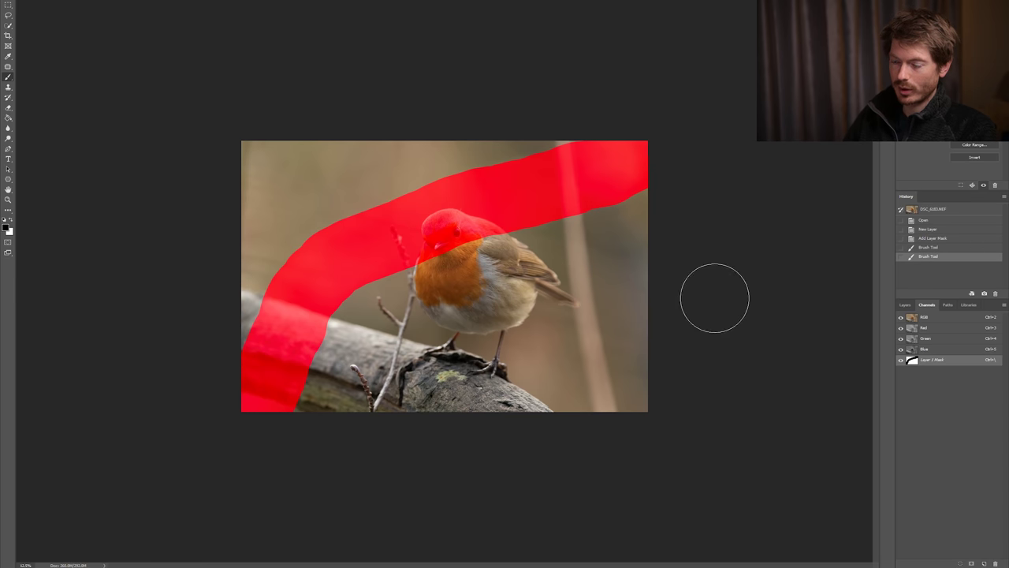
click(901, 360)
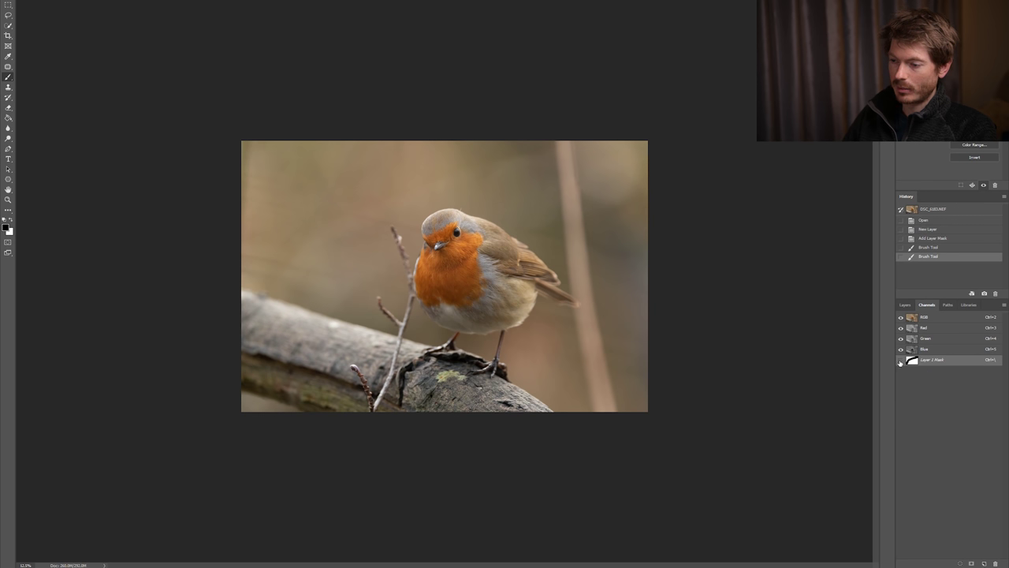
Step: Sample a brown from the photo and darken it to near-black #1f1f1e as the foreground colour
click(922, 317)
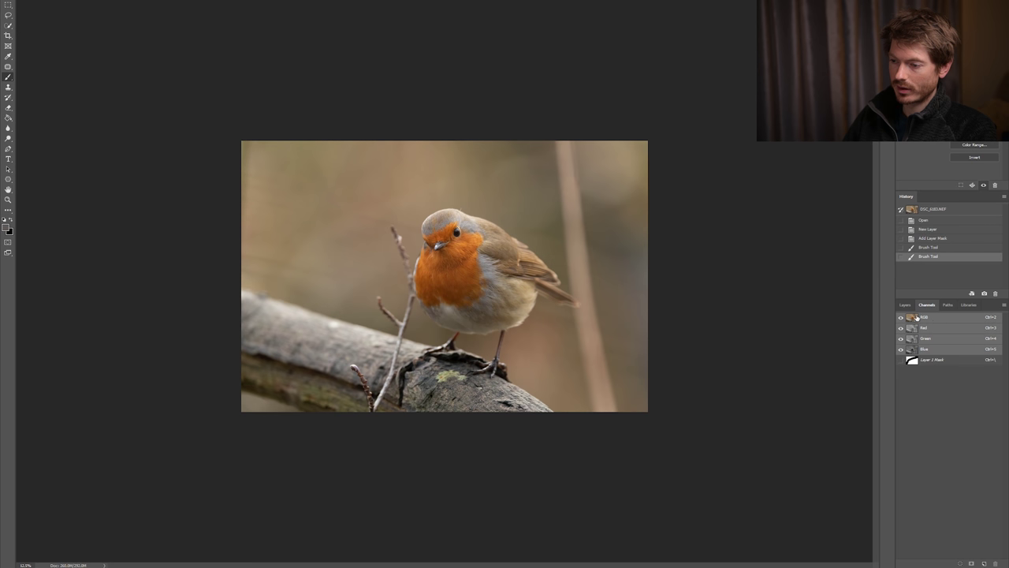
click(905, 305)
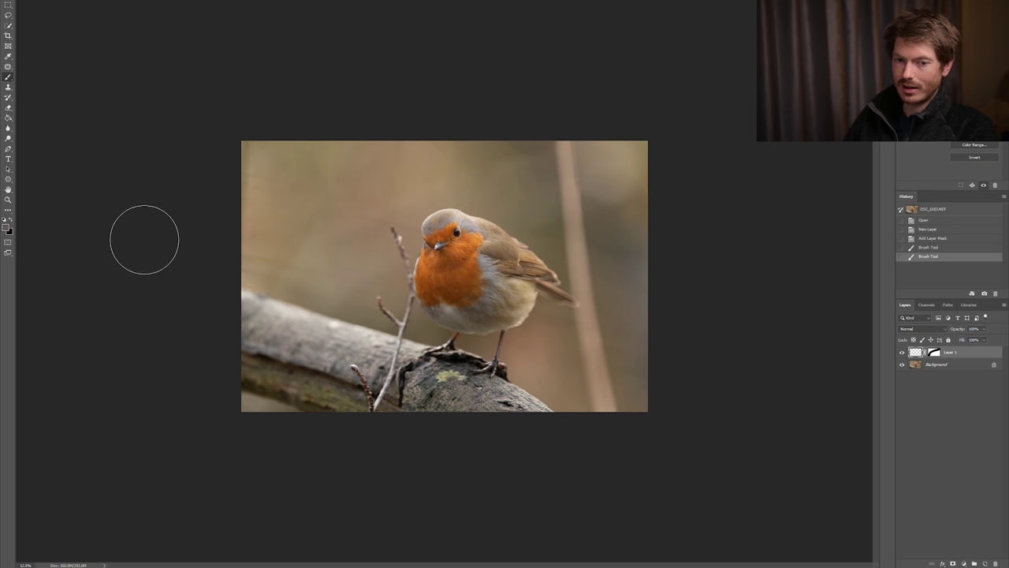
click(7, 228)
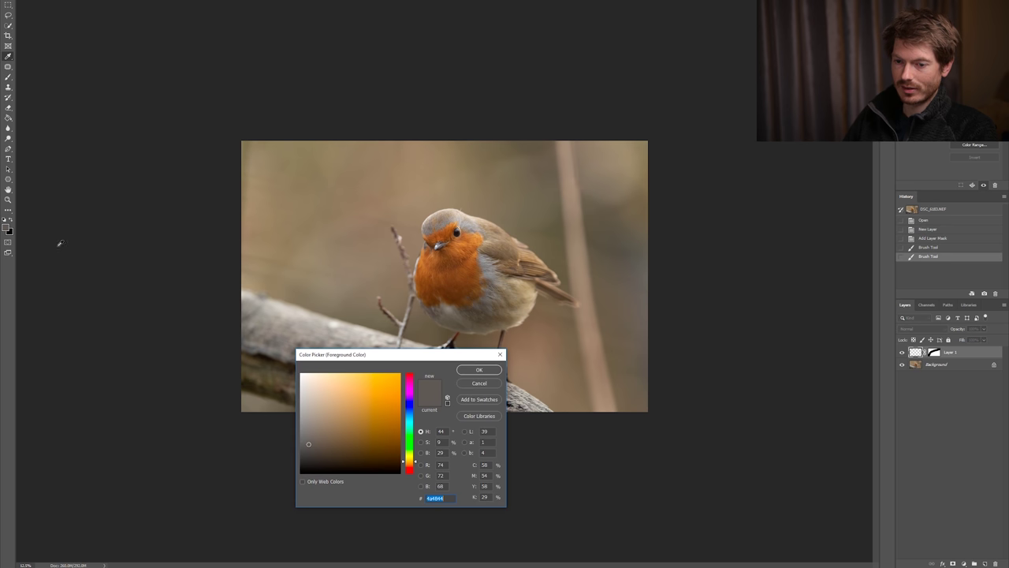
click(368, 269)
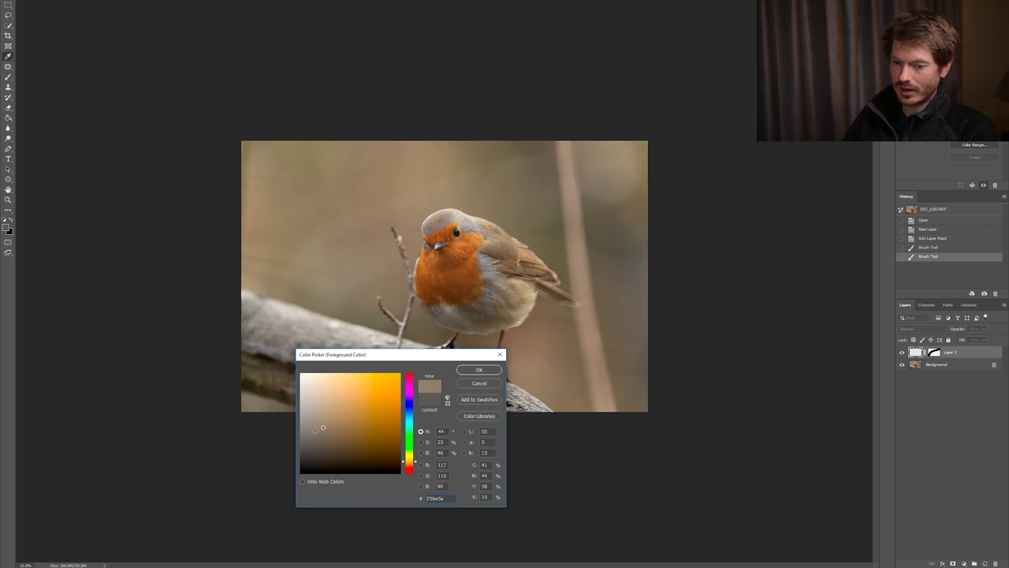
drag(315, 428, 305, 461)
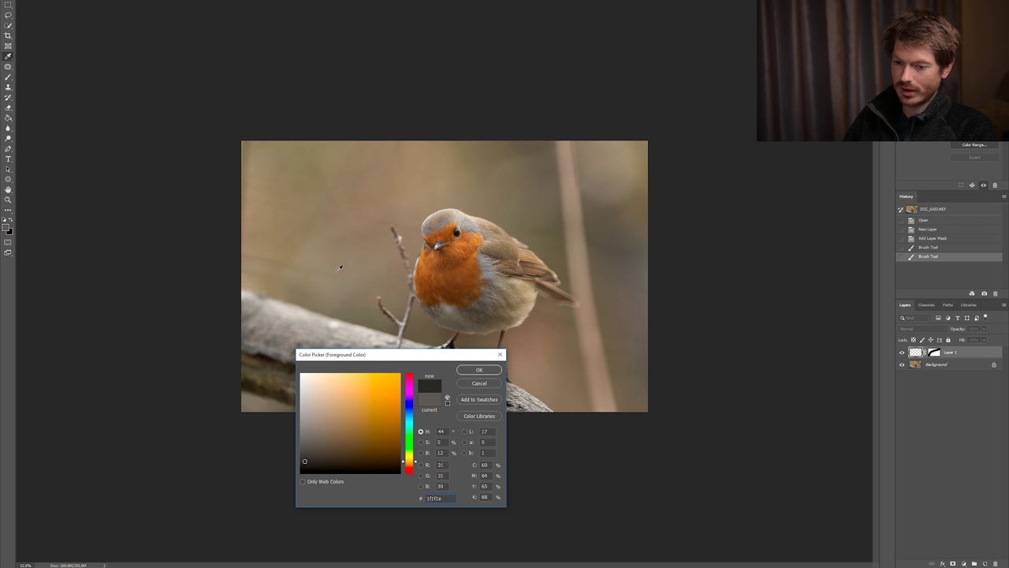
click(481, 369)
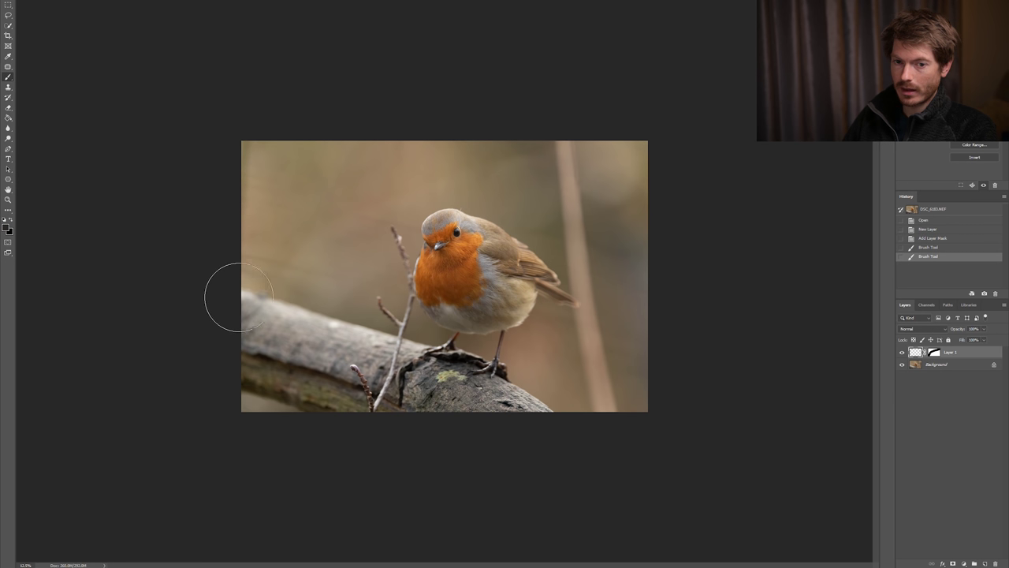
Step: Fill Layer 1 with the dark grey using the Paint Bucket and invert its mask
click(8, 119)
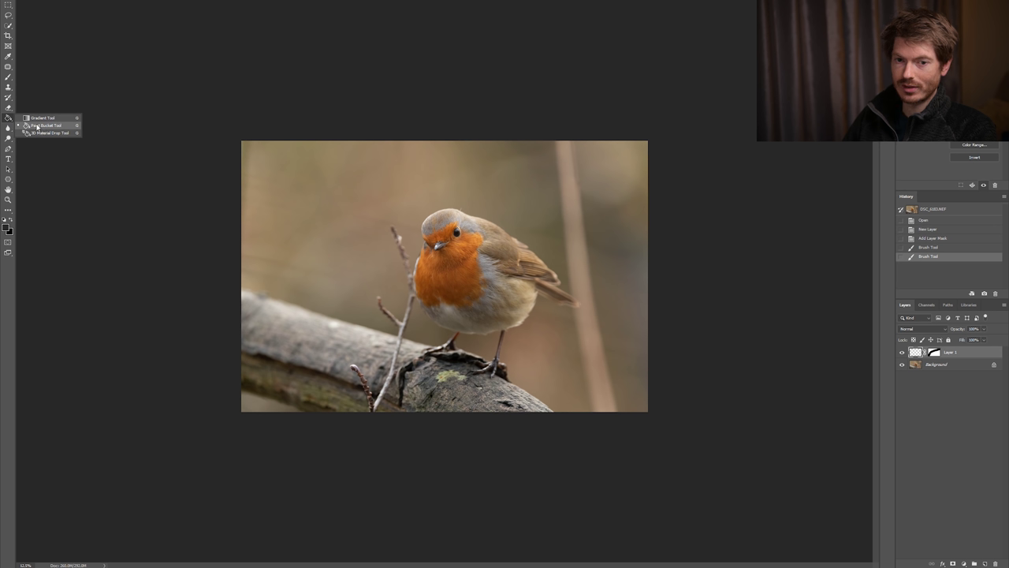
click(43, 125)
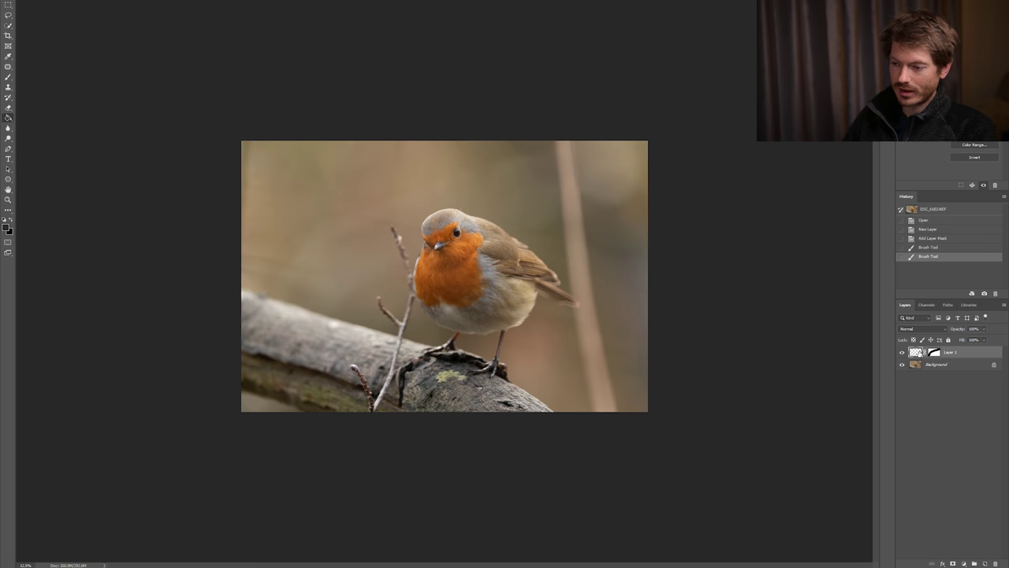
click(916, 354)
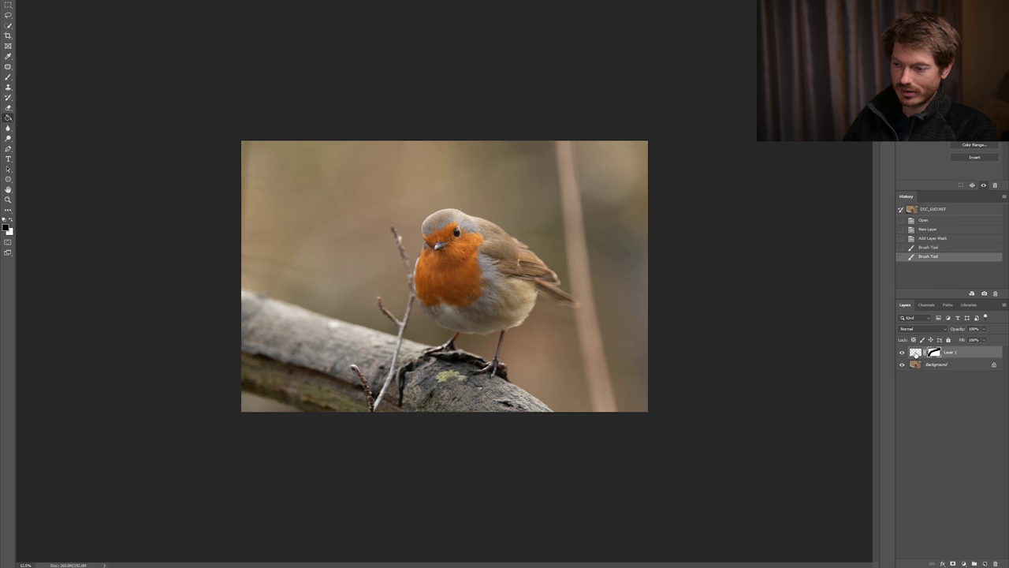
click(381, 270)
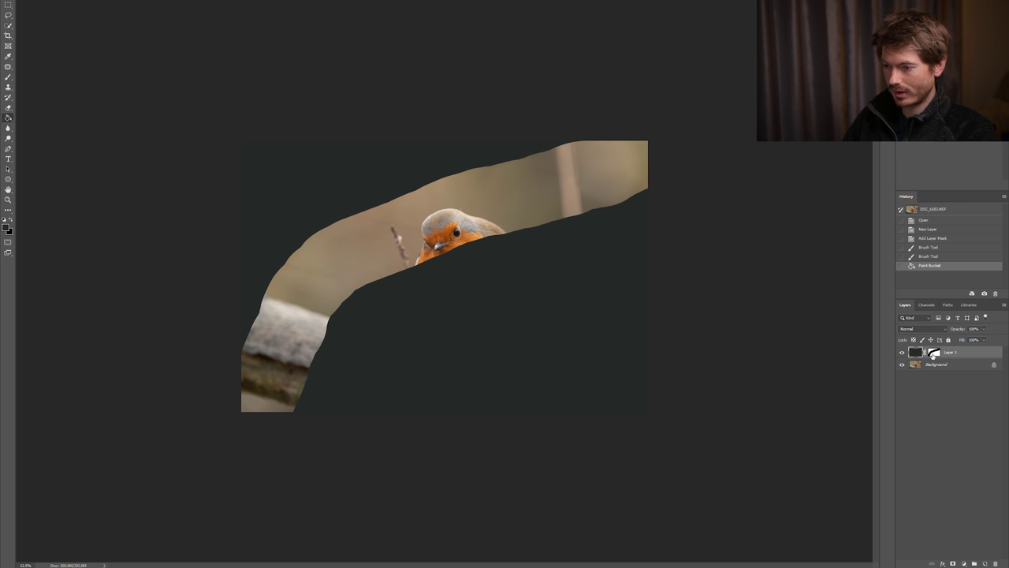
click(934, 352)
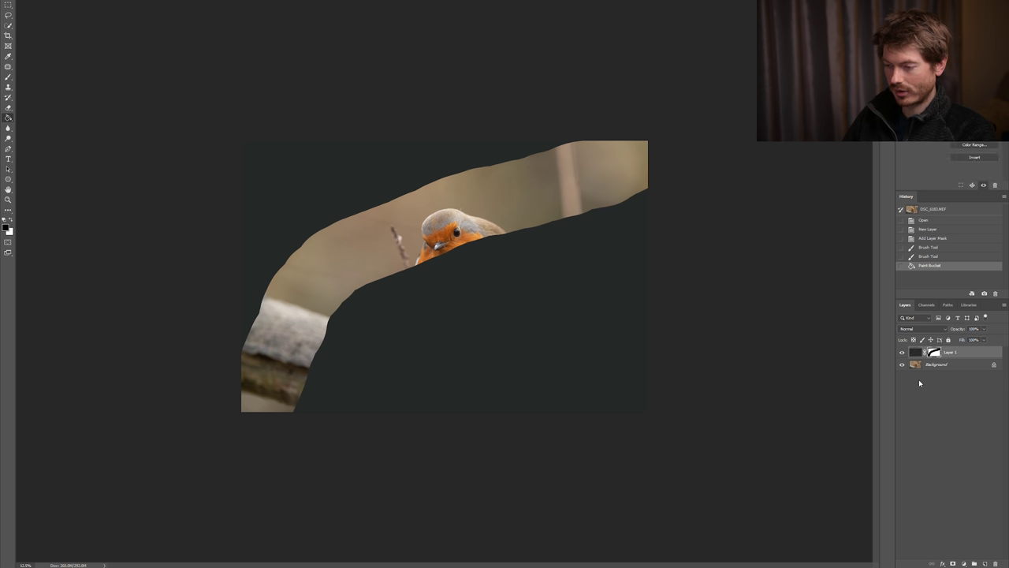
key(ctrl+i)
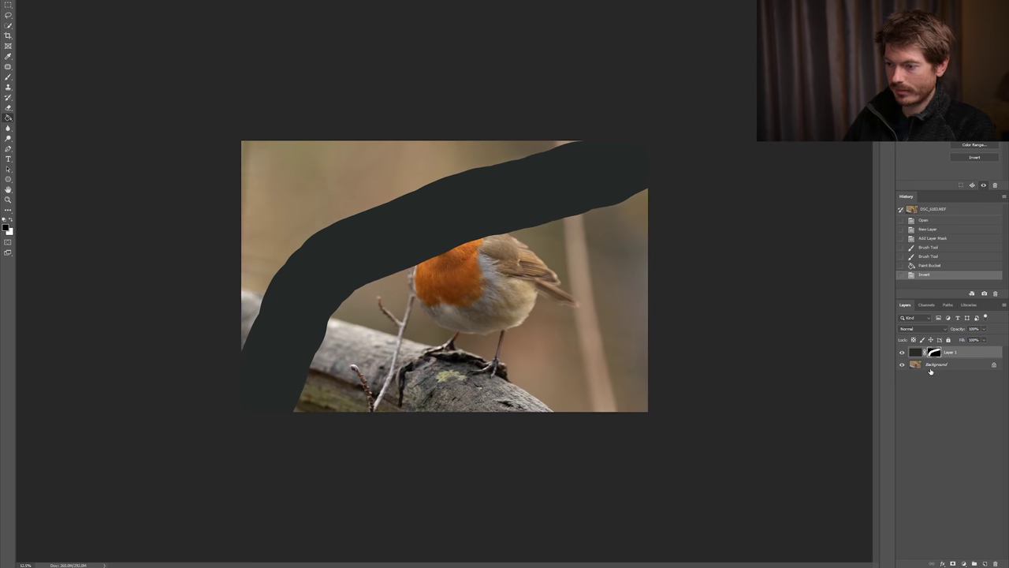
click(915, 353)
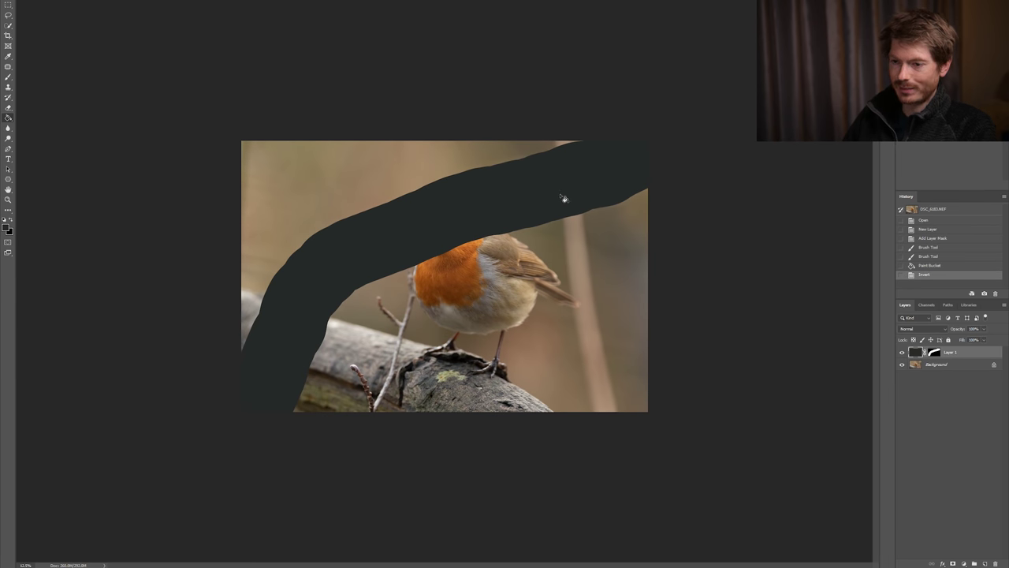
Step: Set Layer 1's blend mode to Subtract, leaving only a faint band
click(916, 328)
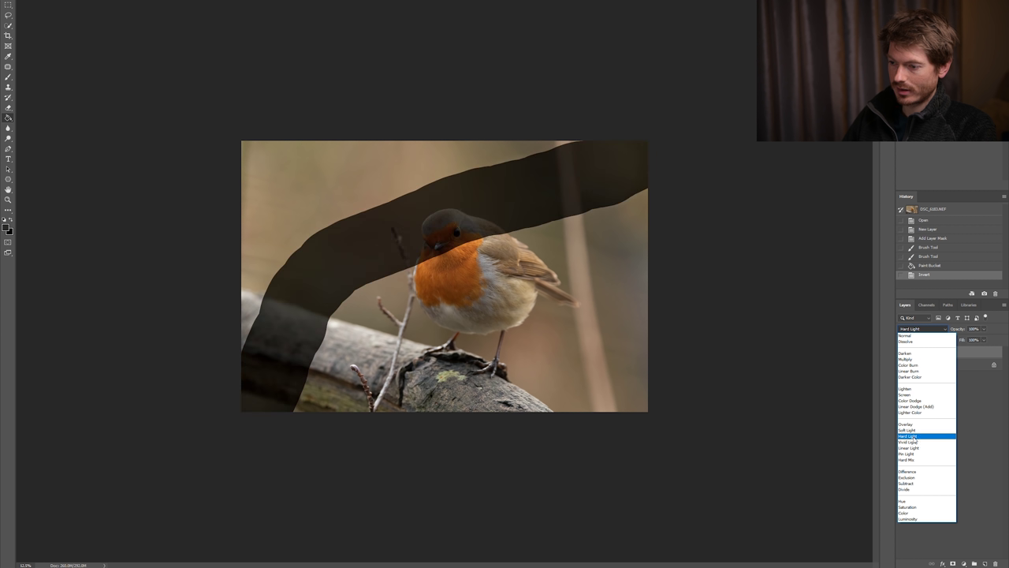
click(914, 484)
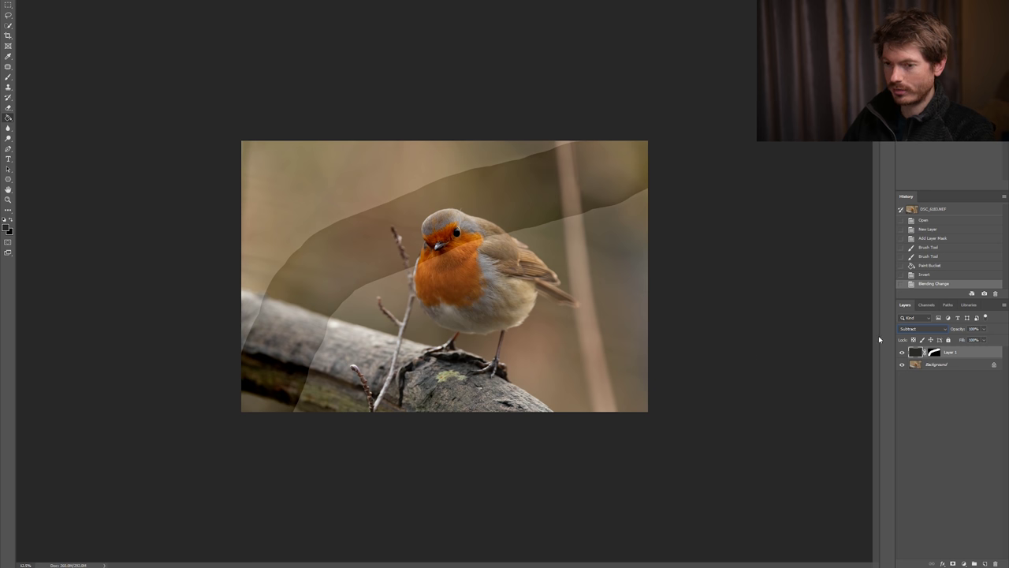
key(ctrl+u)
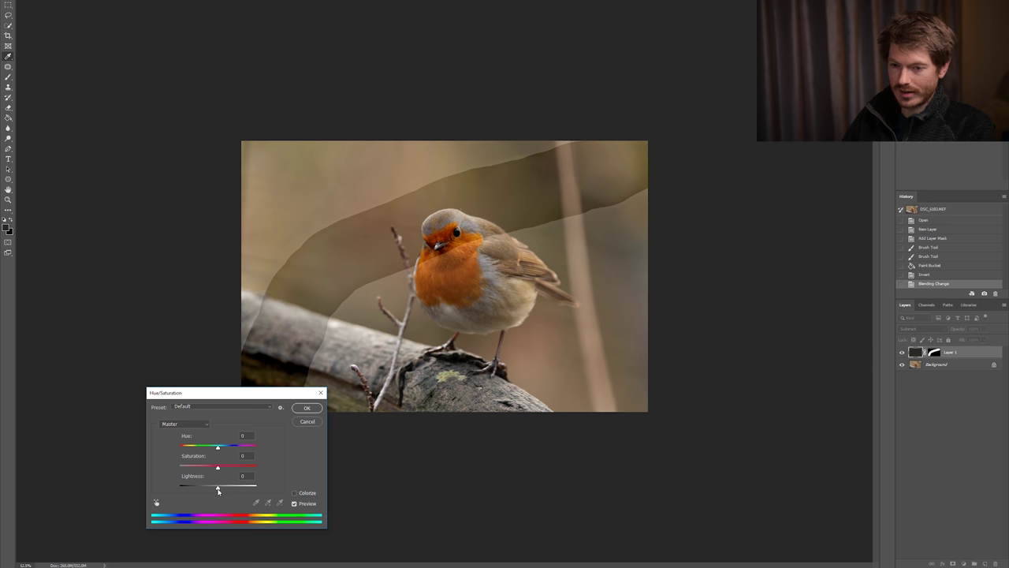
Step: Drop Layer 1's Hue/Saturation Lightness to around -88 and apply it
drag(219, 490, 218, 489)
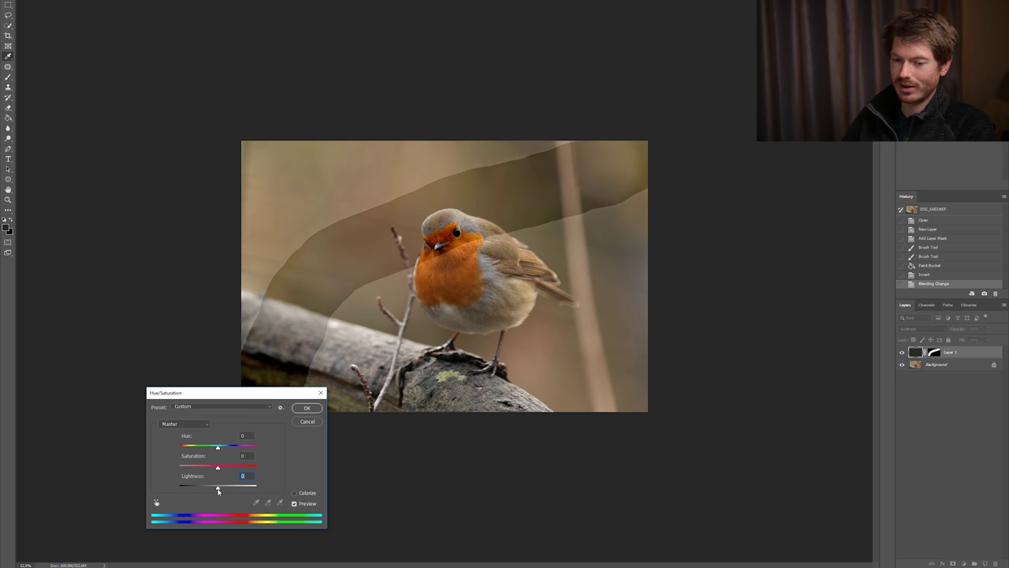
drag(218, 489, 184, 497)
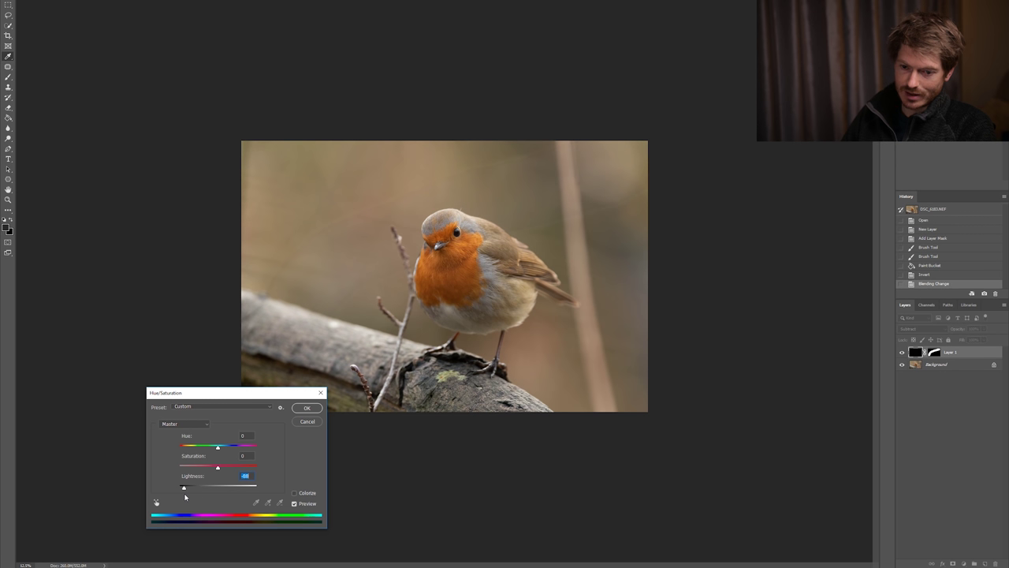
drag(185, 497, 171, 497)
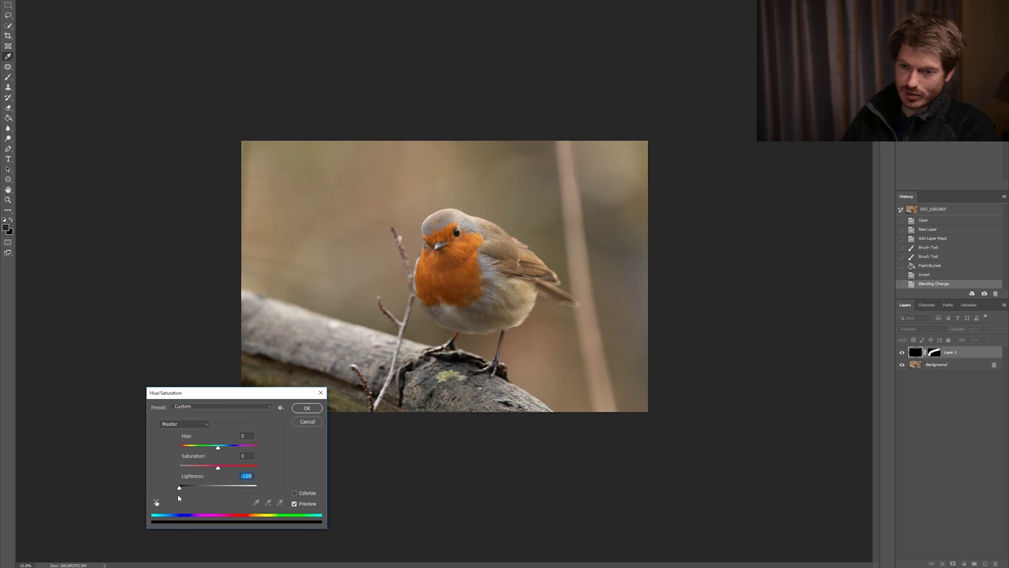
drag(178, 497, 183, 496)
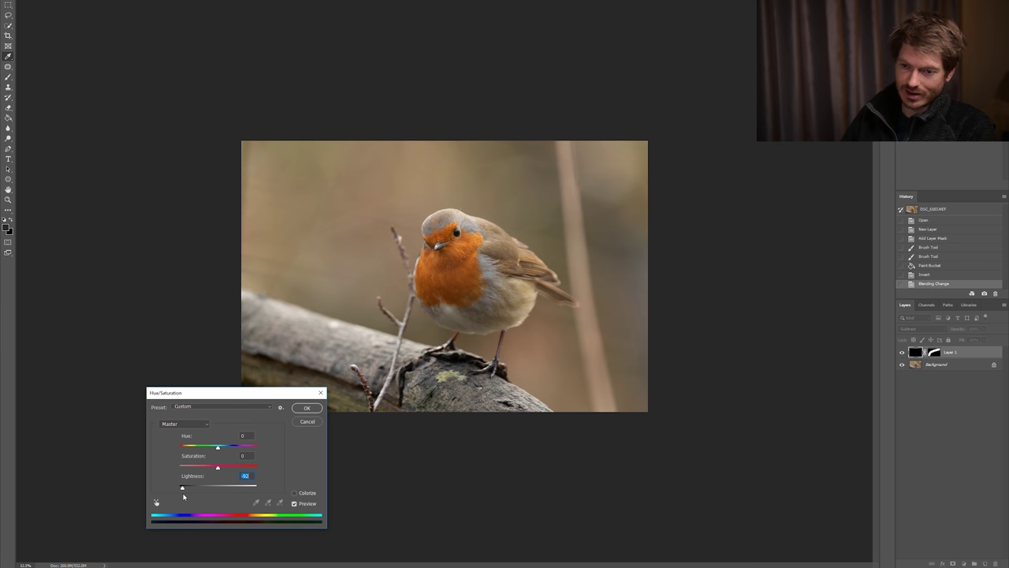
drag(184, 496, 185, 495)
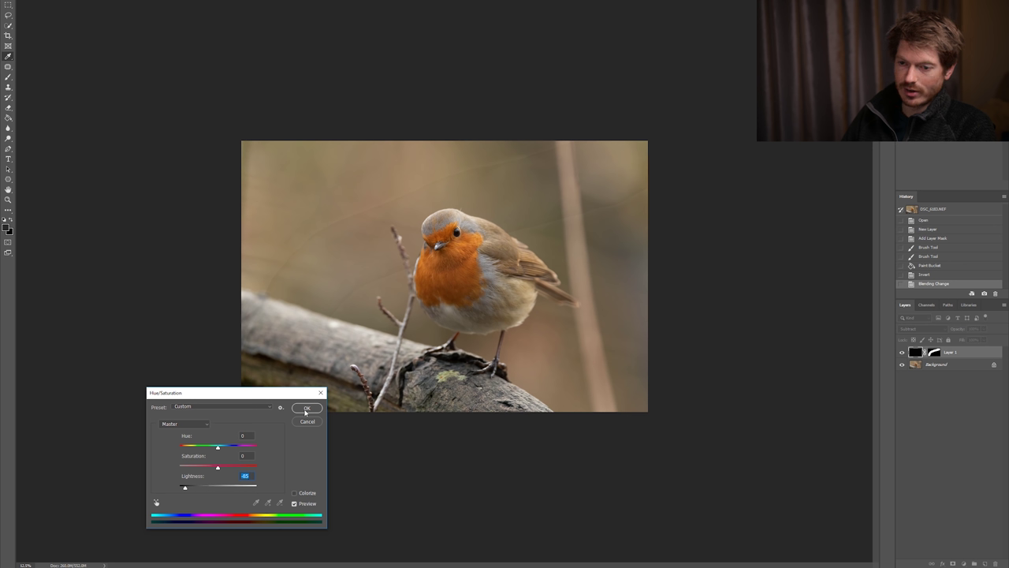
click(308, 408)
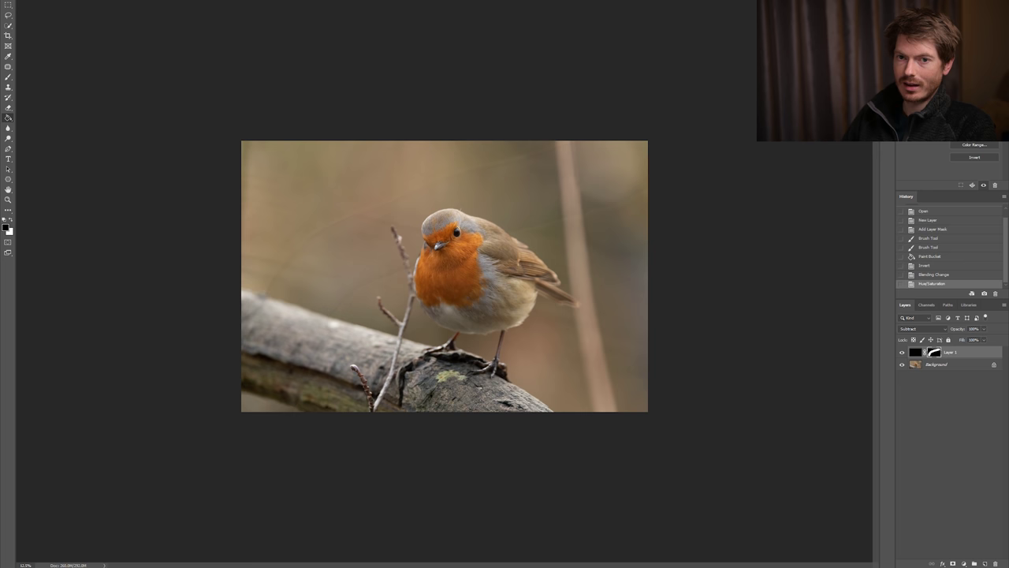
Step: Open Select and Mask from the Select menu and feather the edge slightly
click(108, 0)
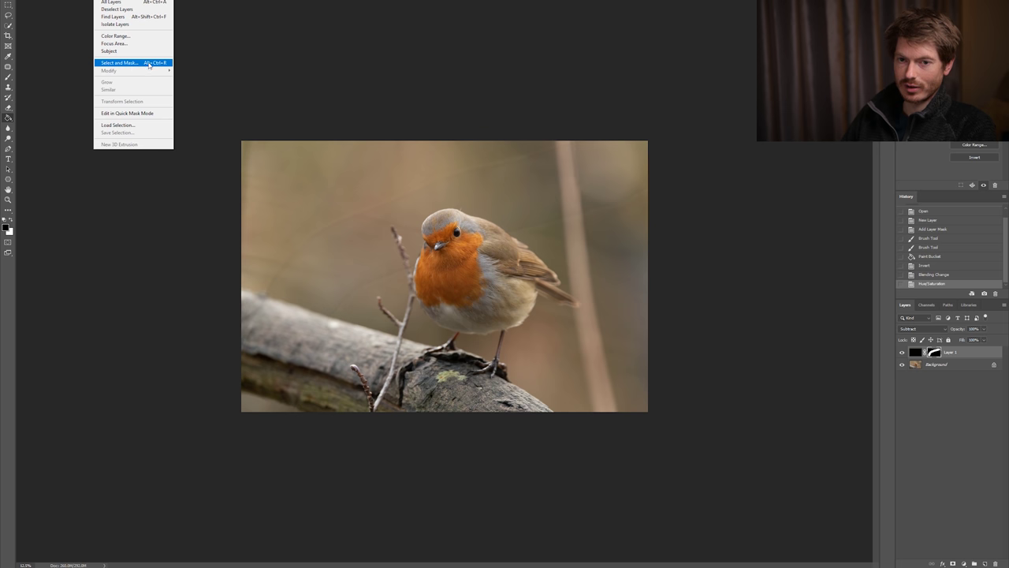
click(149, 63)
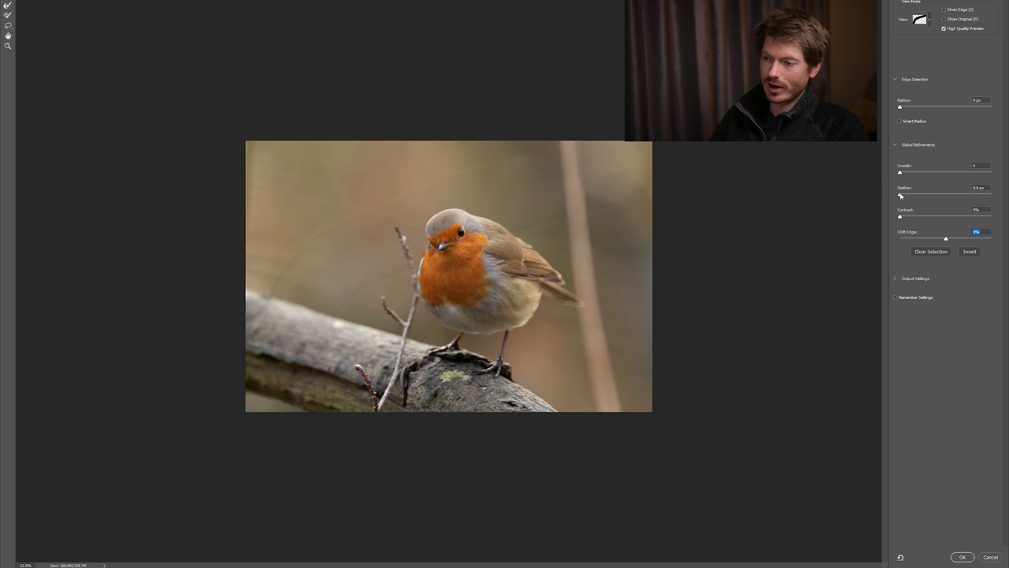
mouse_move(900, 196)
mouse_down()
mouse_move(930, 196)
mouse_move(898, 194)
mouse_up()
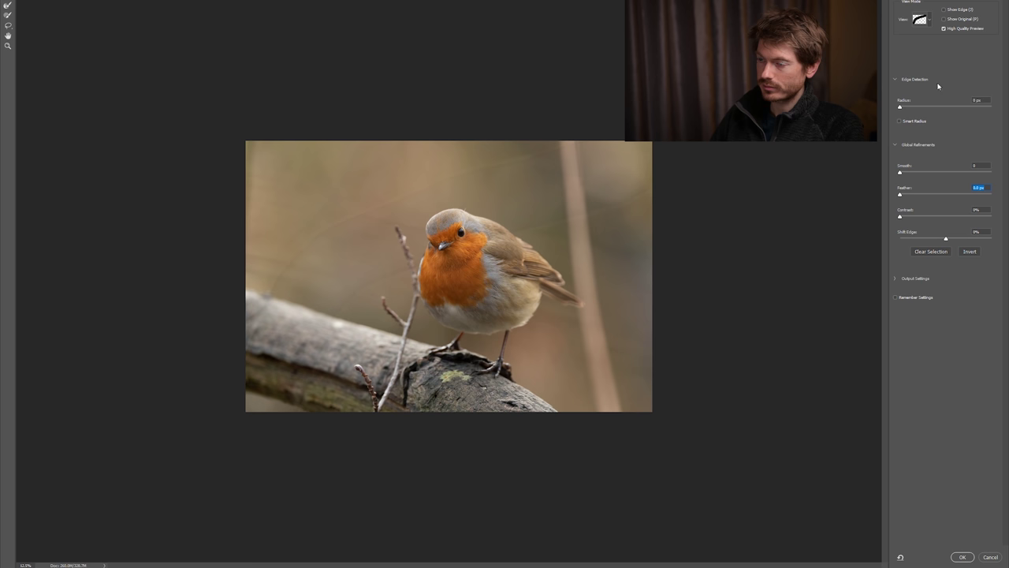
Step: Switch the Select and Mask preview from Overlay to On Layers view mode
click(930, 22)
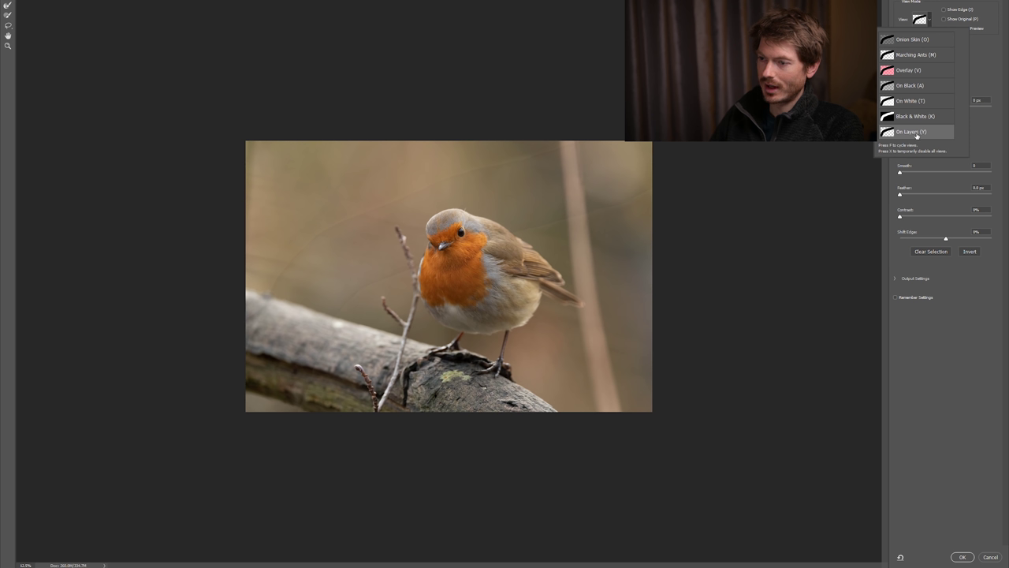
click(927, 18)
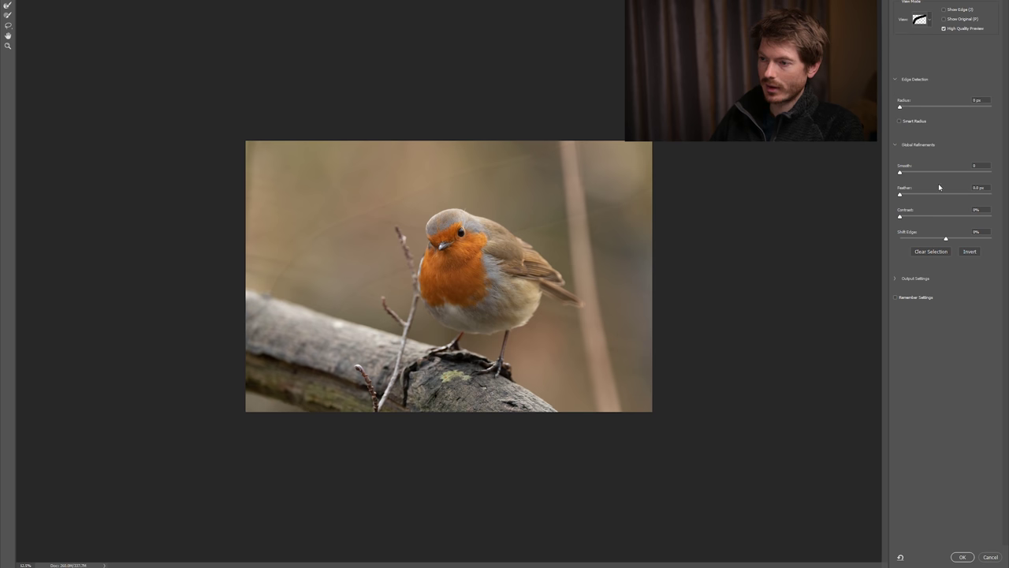
key(v)
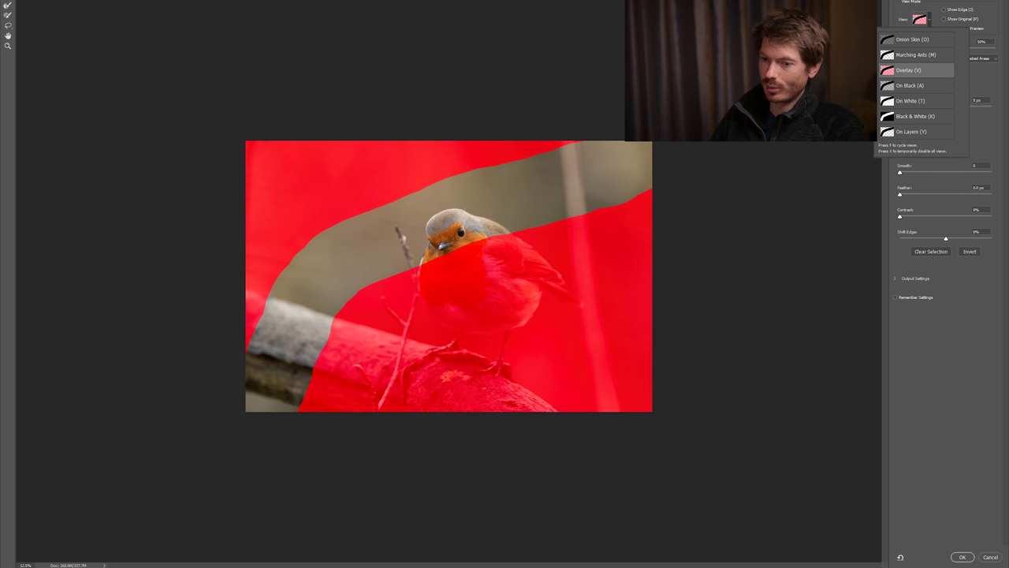
click(912, 132)
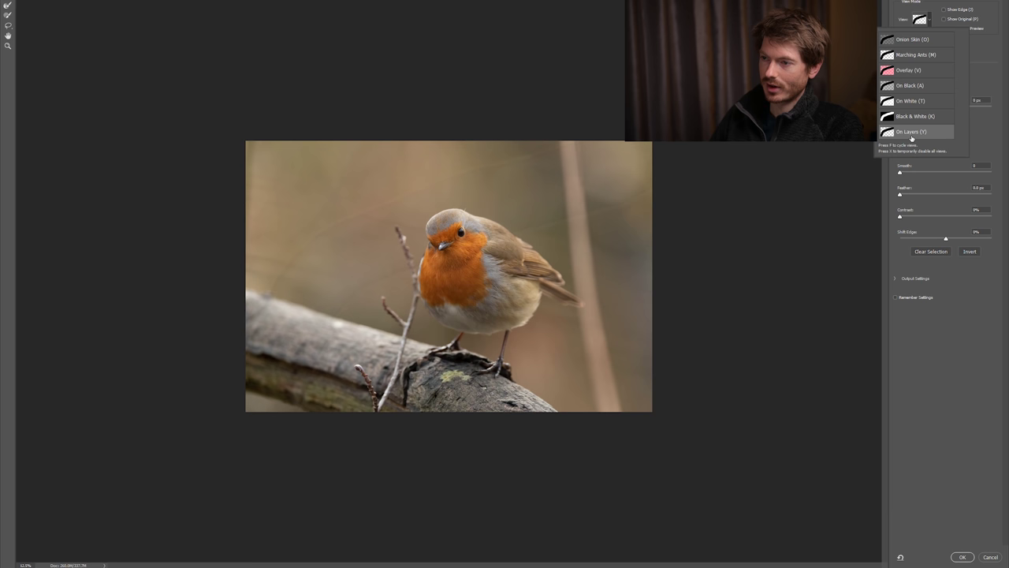
click(942, 34)
Step: Feather the mask to about 125 px, fine-tune Shift Edge, apply, and fit the photo on screen
drag(899, 195, 954, 195)
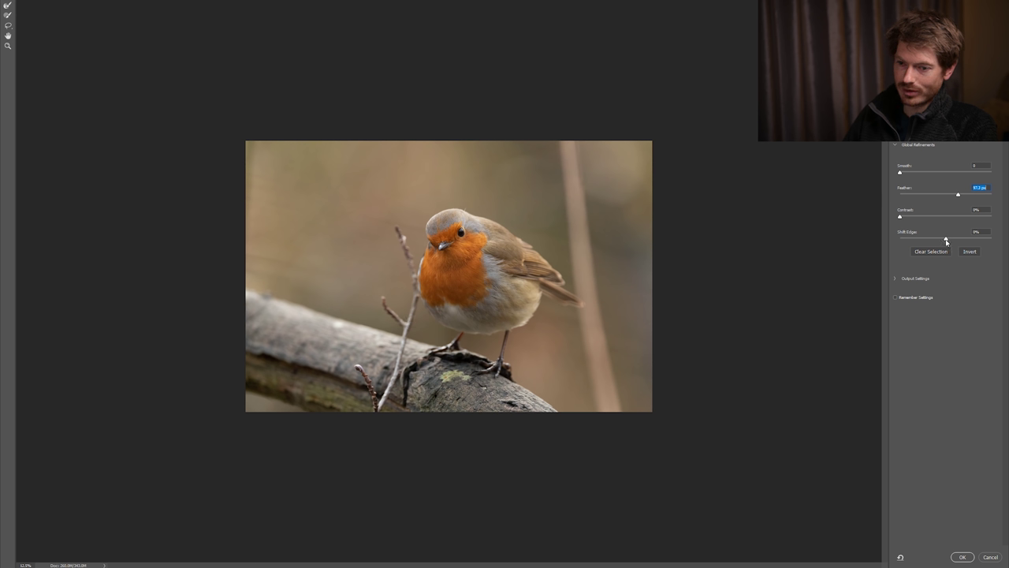
drag(946, 240, 927, 243)
drag(924, 243, 968, 239)
drag(981, 240, 937, 242)
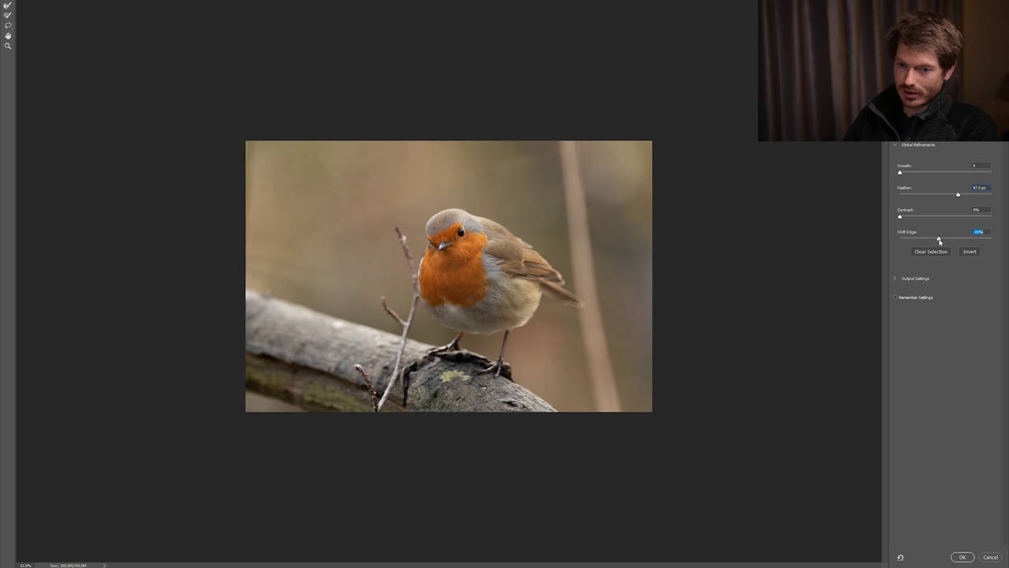
drag(937, 241, 938, 241)
drag(957, 194, 960, 199)
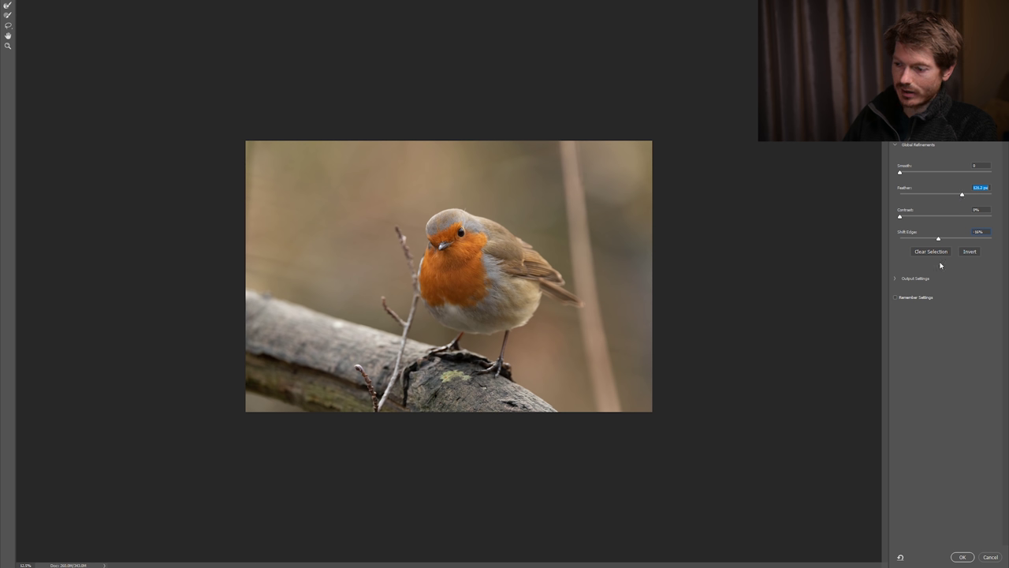
click(961, 557)
key(ctrl+0)
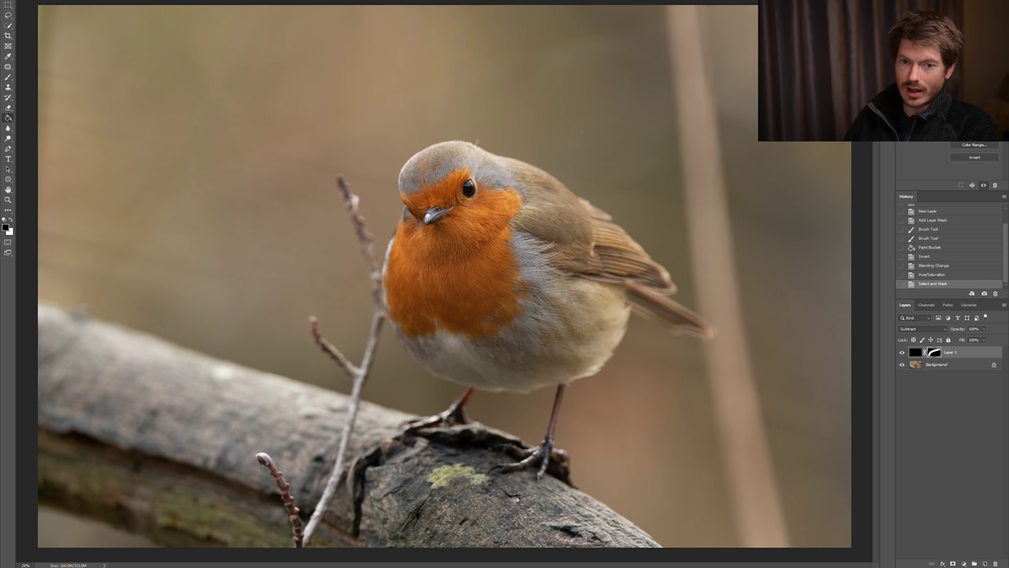
click(75, 1)
click(108, 261)
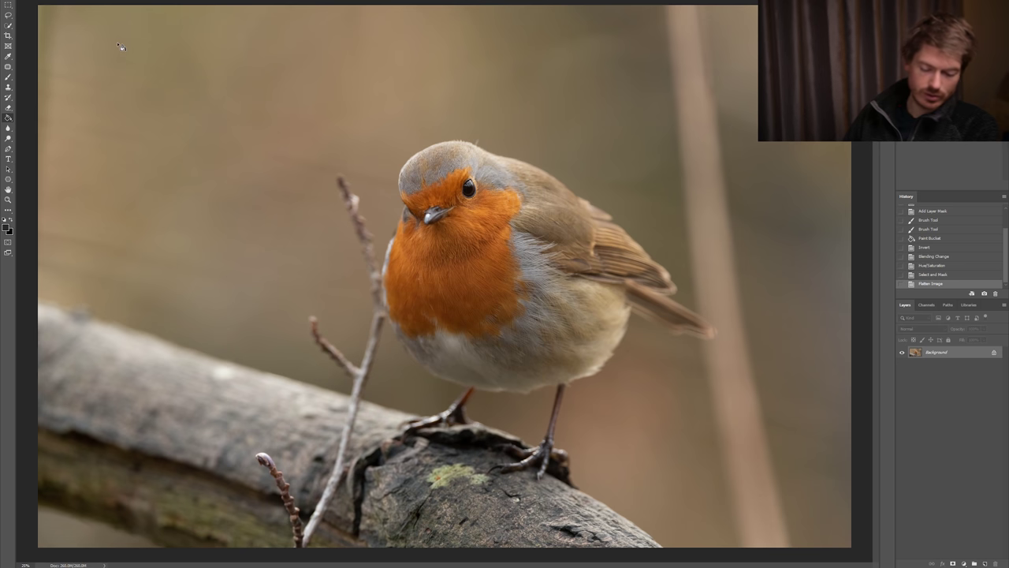
key(ctrl+z)
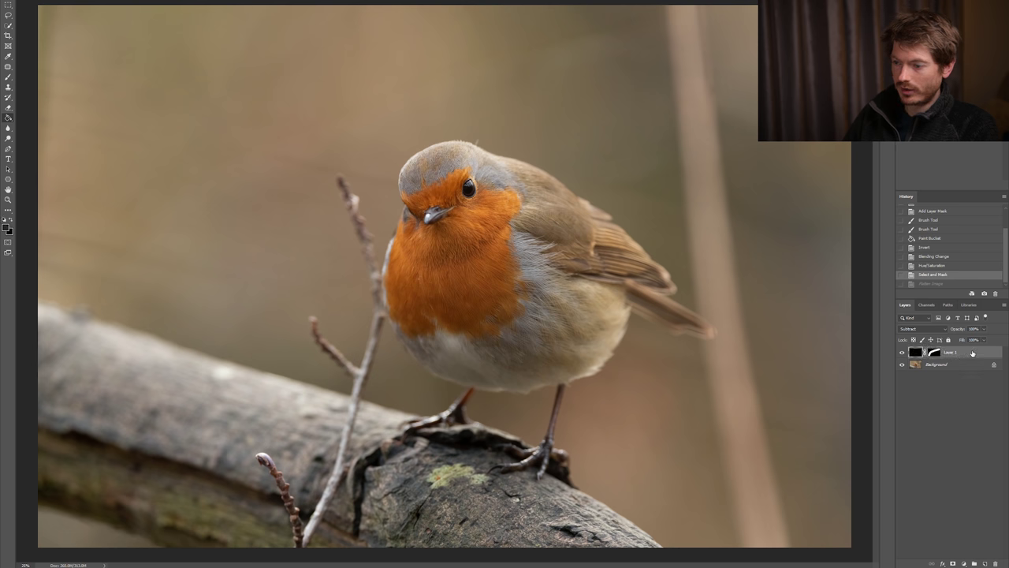
Step: Adjust the subtract layer's Lightness with a Hue/Saturation (Ctrl+U) adjustment
click(984, 329)
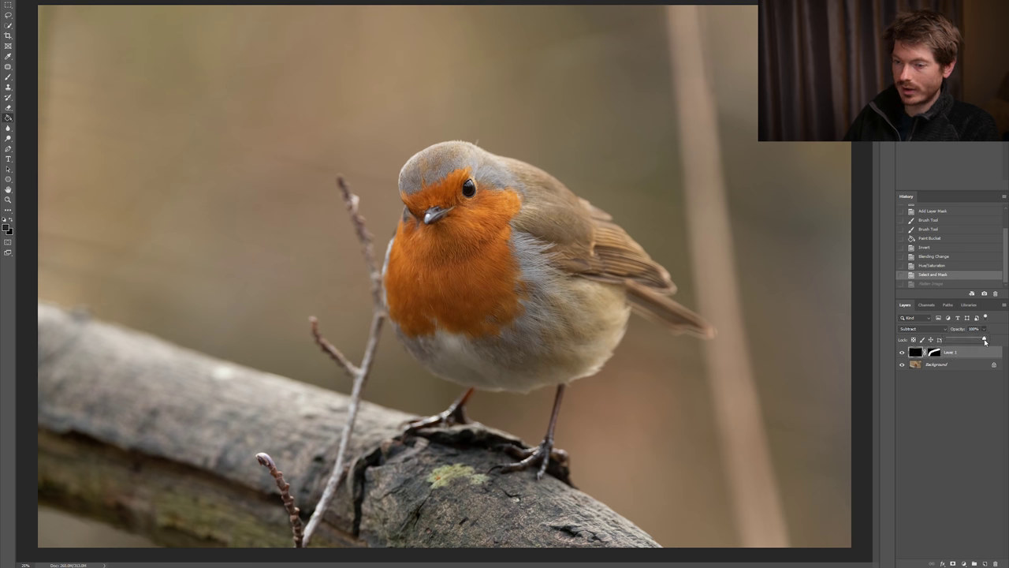
mouse_move(985, 341)
mouse_down()
mouse_move(955, 341)
mouse_move(992, 339)
mouse_up()
key(ctrl+u)
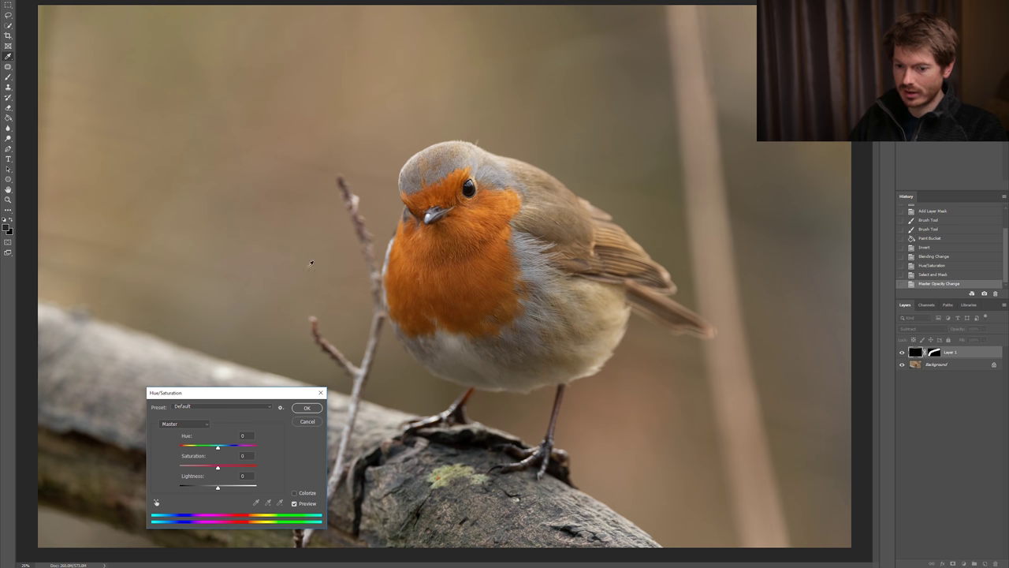
drag(218, 486, 219, 492)
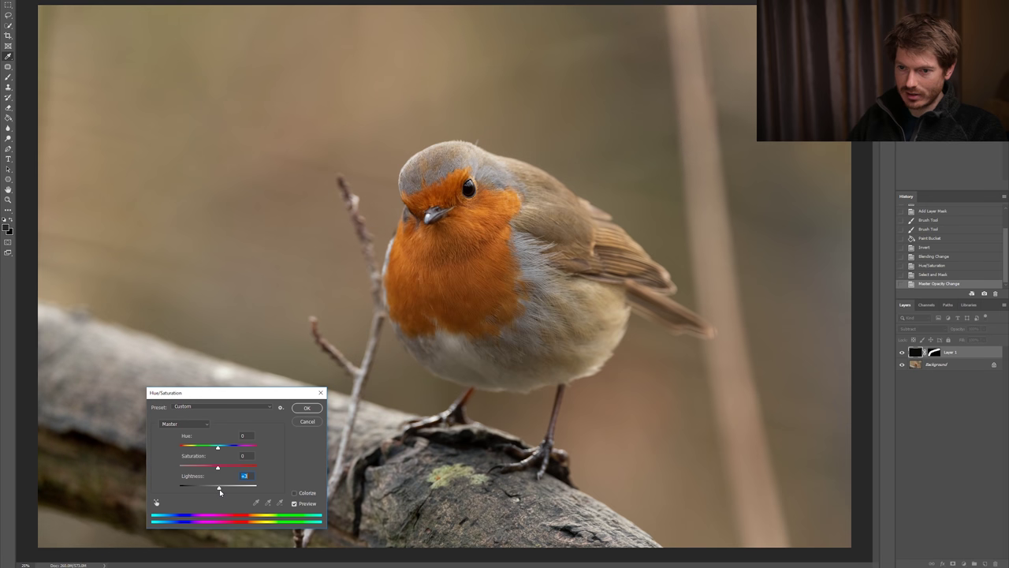
click(306, 407)
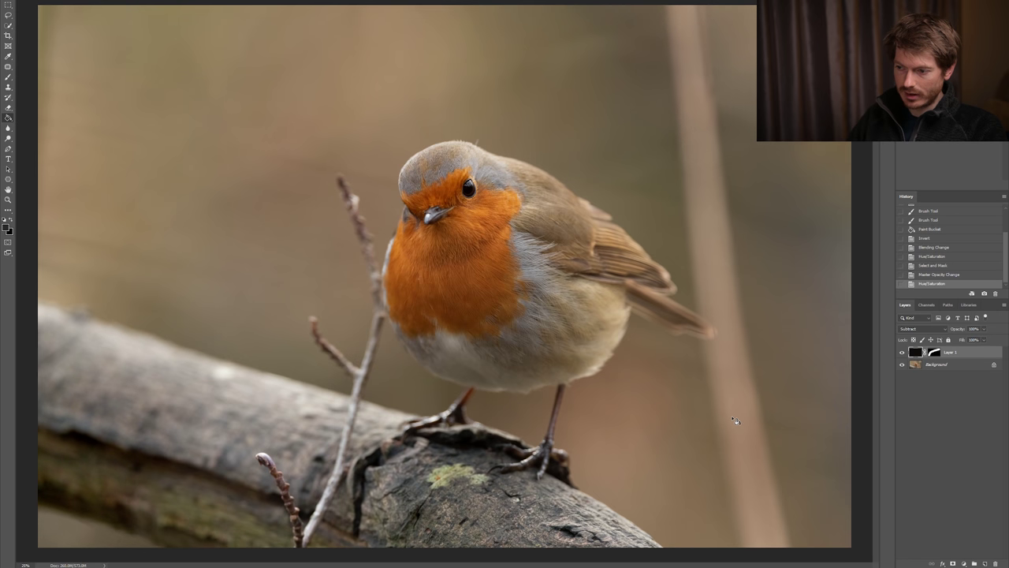
Step: Set the subtract layer's opacity to 79% and save the edited robin photo
click(983, 330)
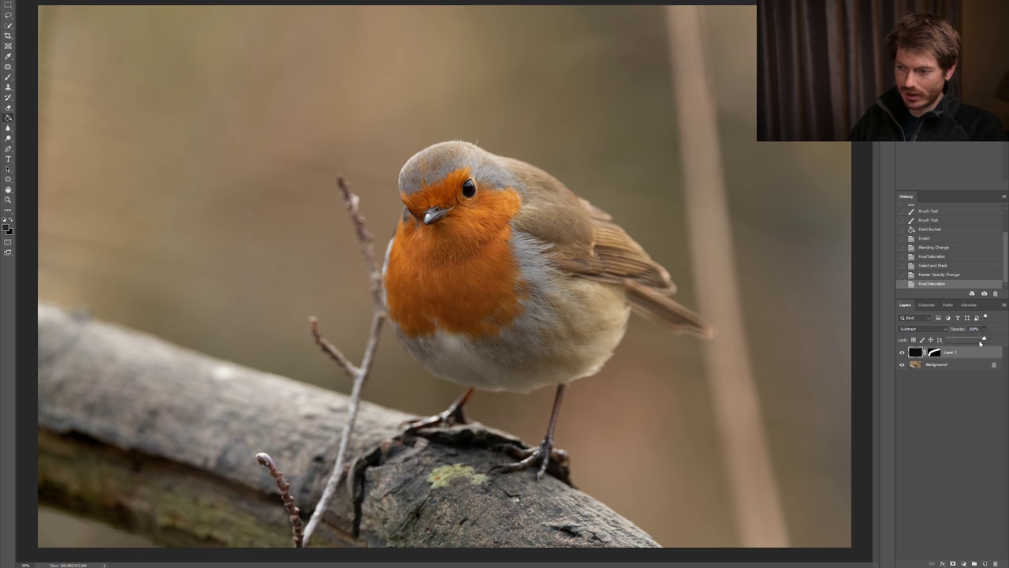
drag(980, 342, 977, 342)
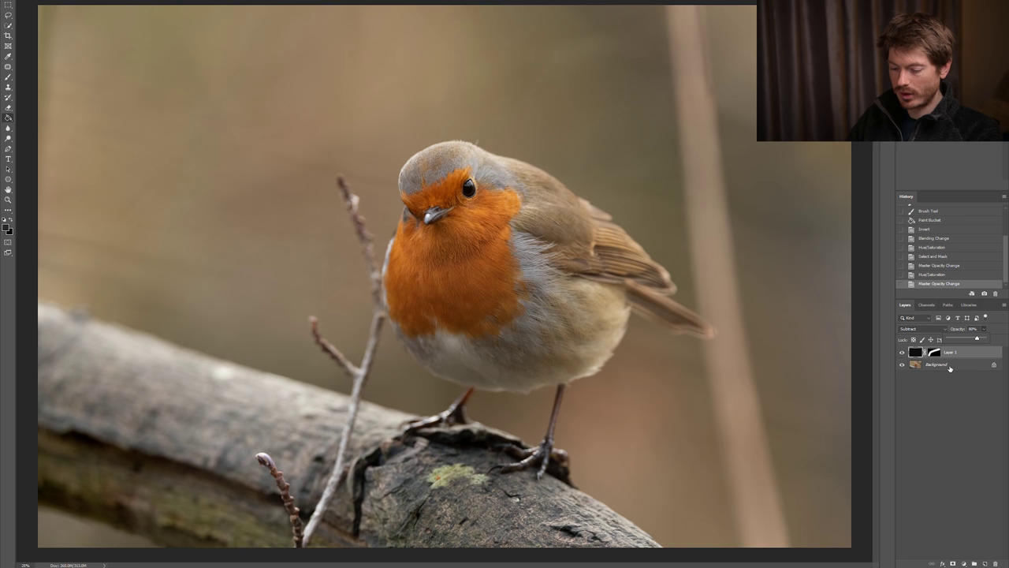
key(ctrl+minus)
key(ctrl+minus)
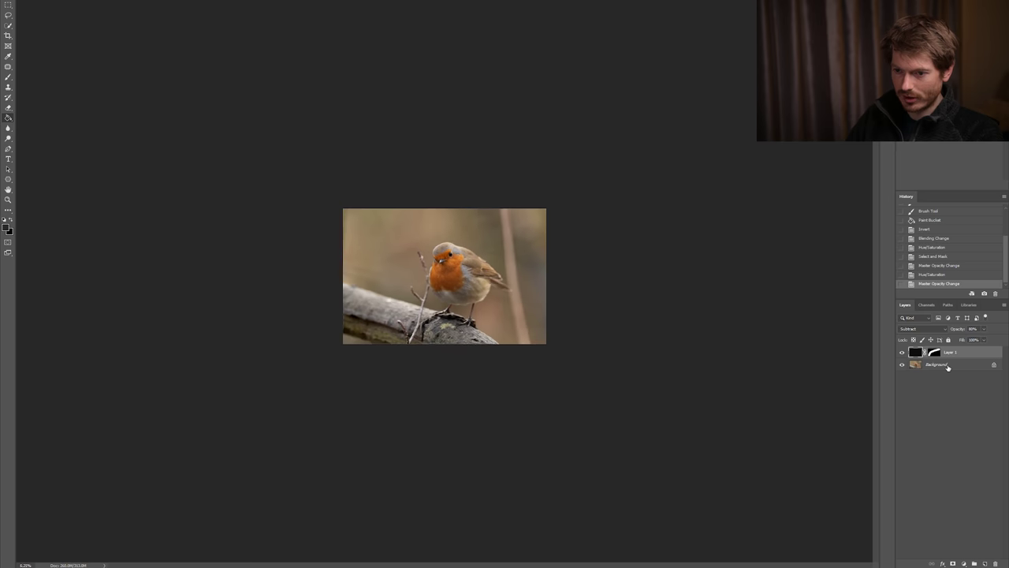
click(984, 329)
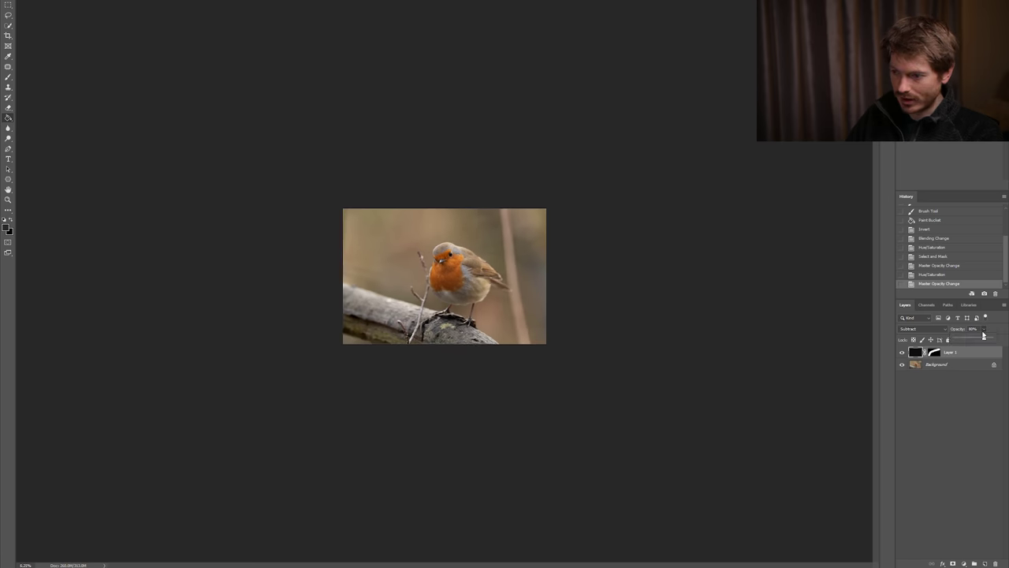
drag(984, 339, 983, 340)
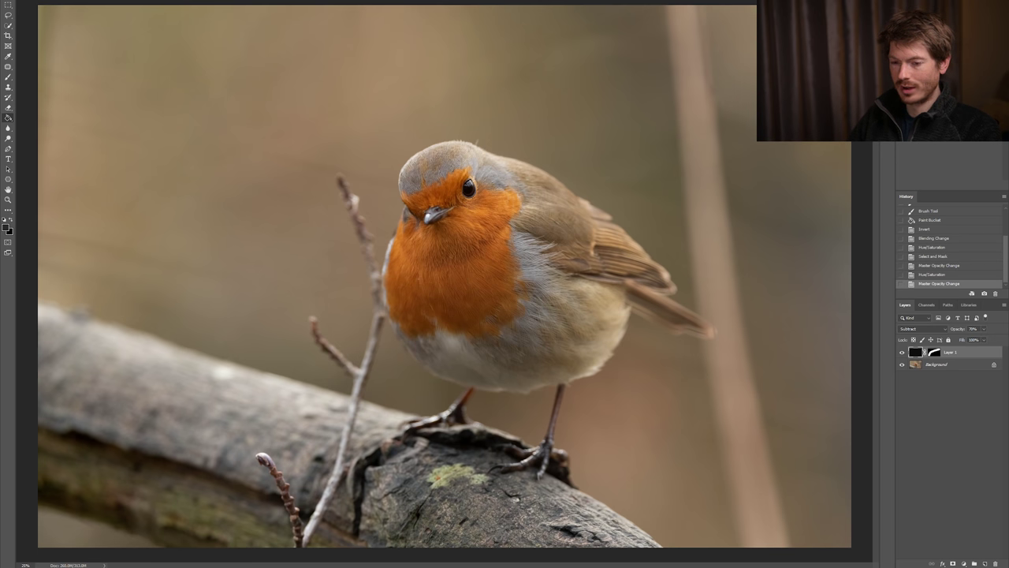
key(ctrl+s)
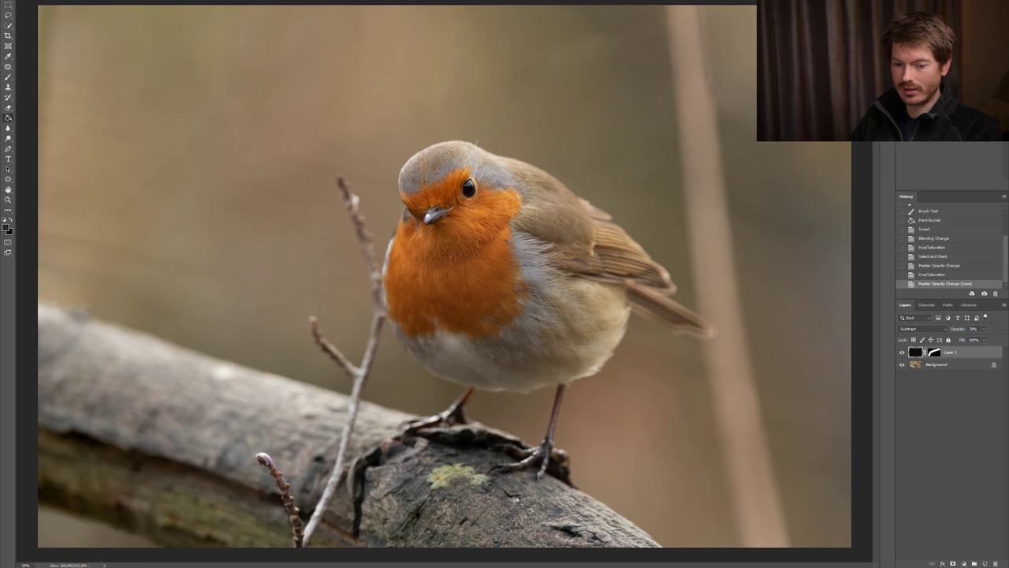
key(alt+Tab)
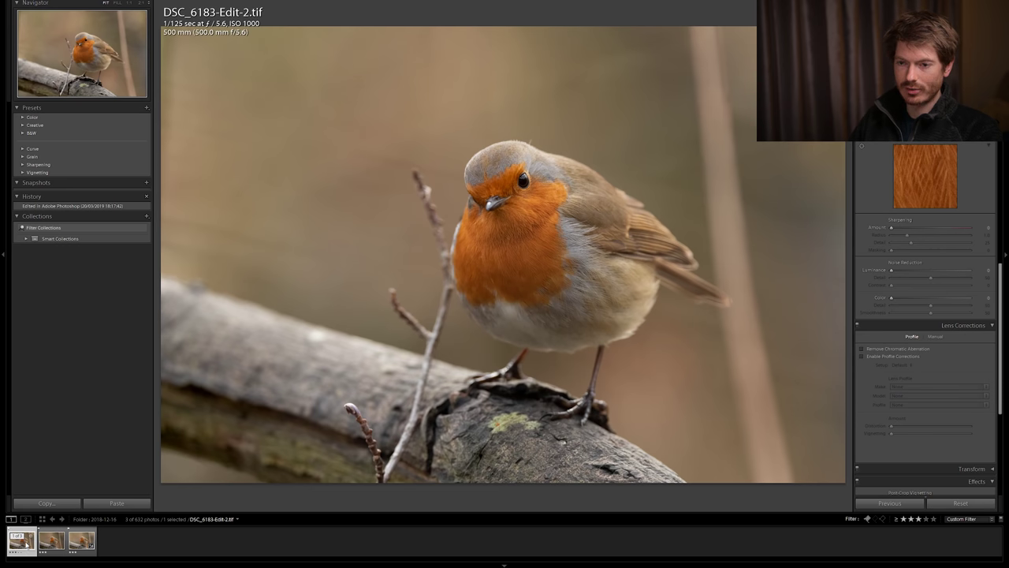
Step: Compare DSC_6183-Edit-2.tif with the original NEF, then inspect the robin's head at 1:1
click(70, 551)
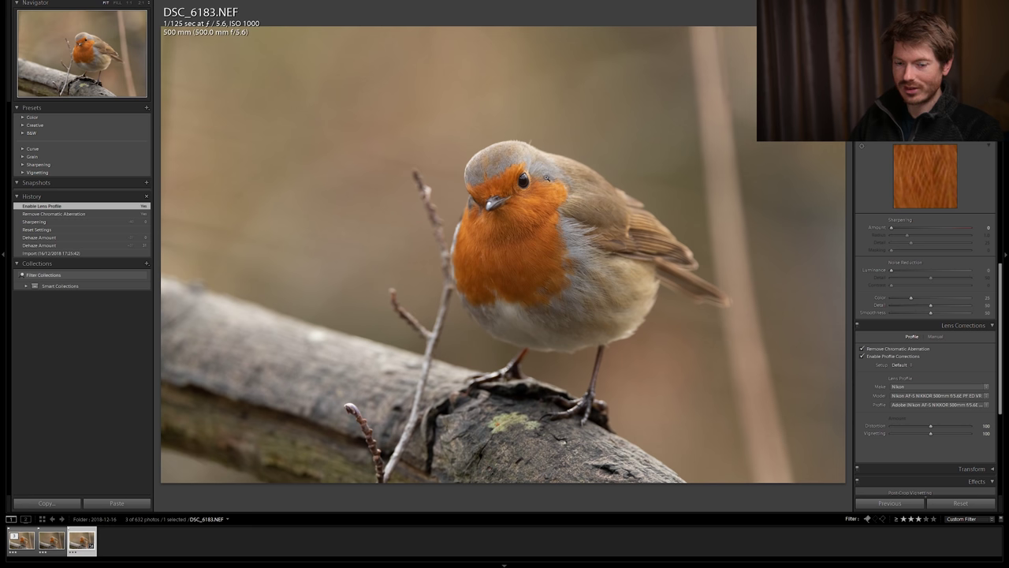
click(21, 540)
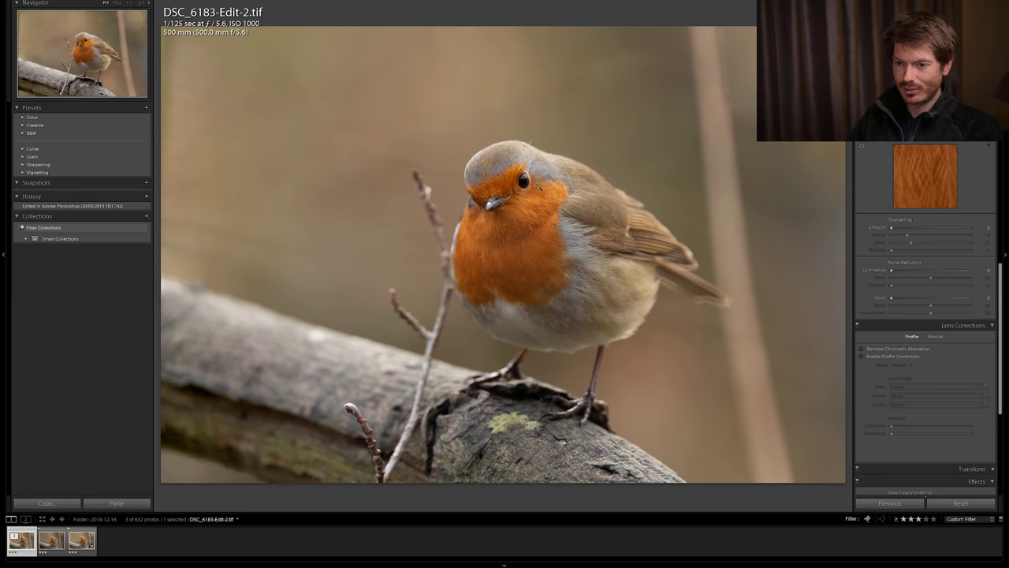
click(539, 186)
drag(572, 157, 576, 223)
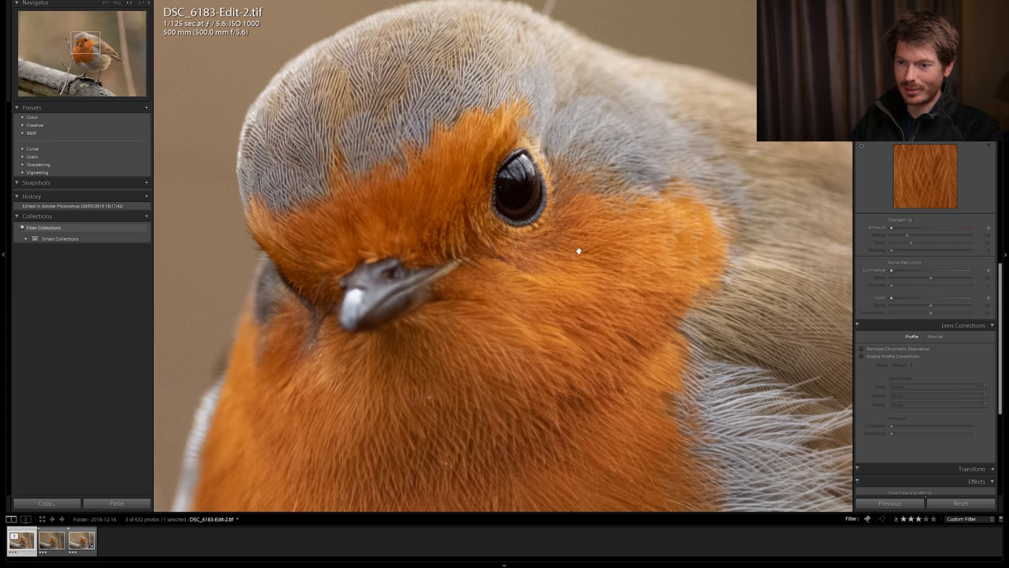
click(578, 251)
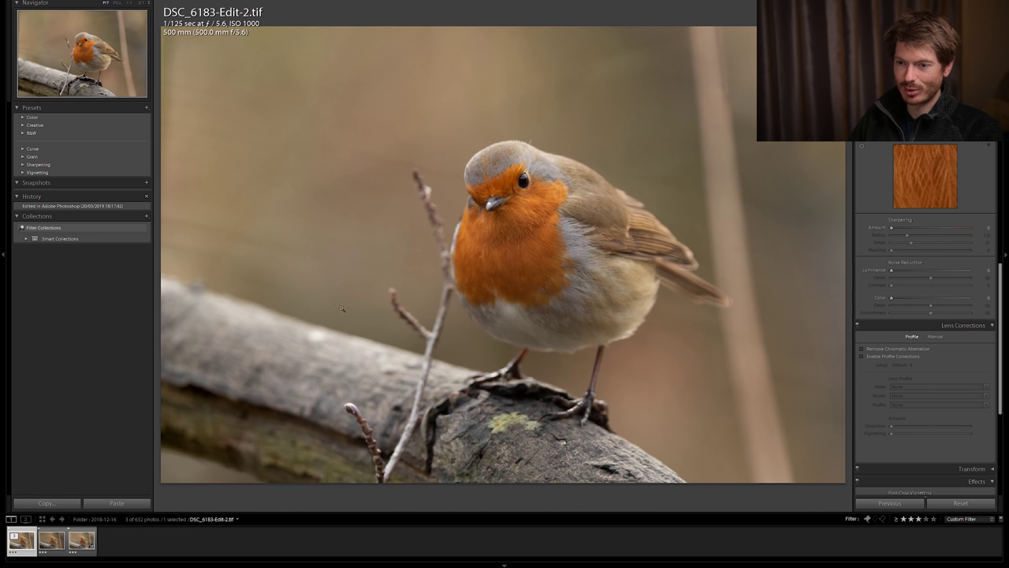